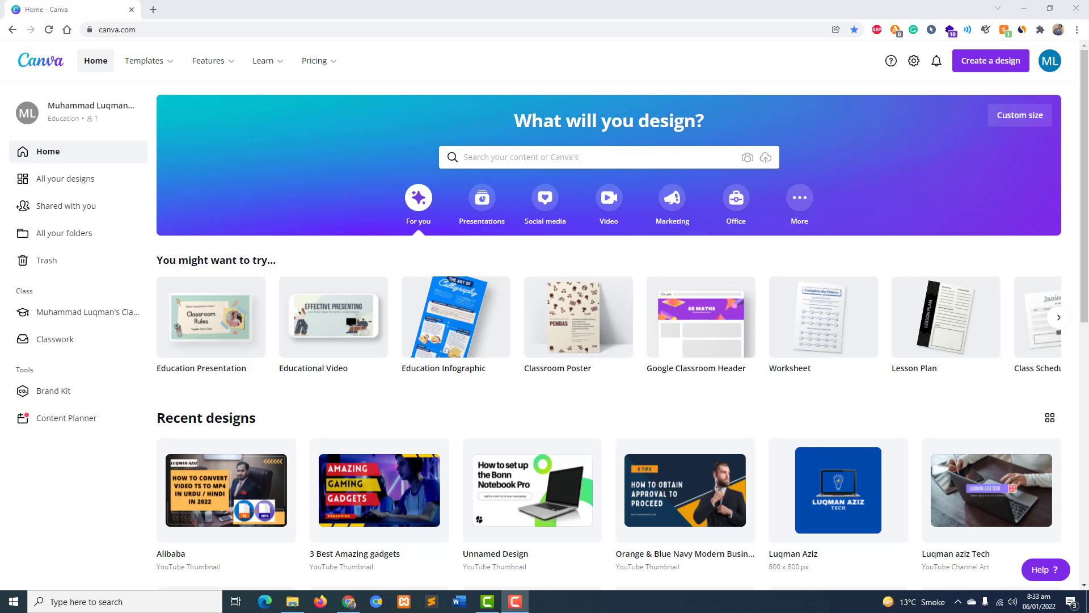
# - Search Google for canva in a new browser tab
pyautogui.moveTo(864, 354)
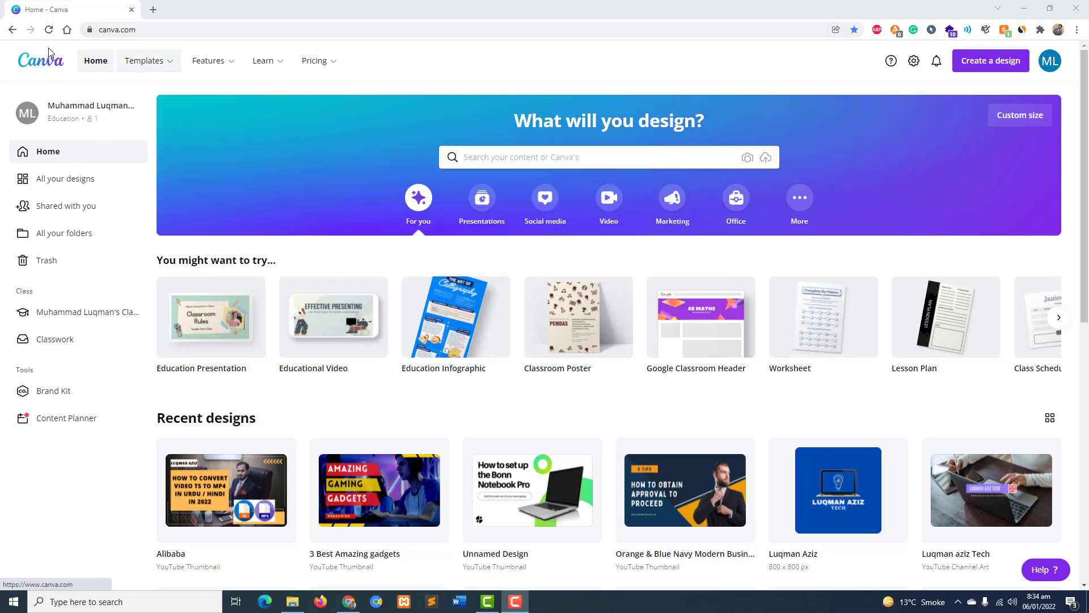
pyautogui.click(153, 9)
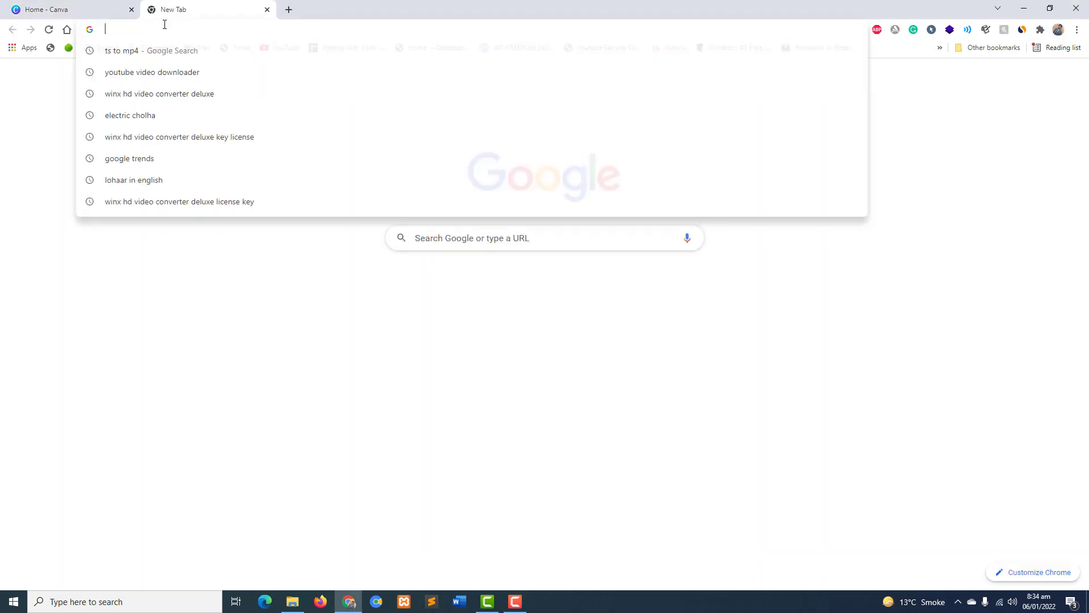
pyautogui.write('canva.com')
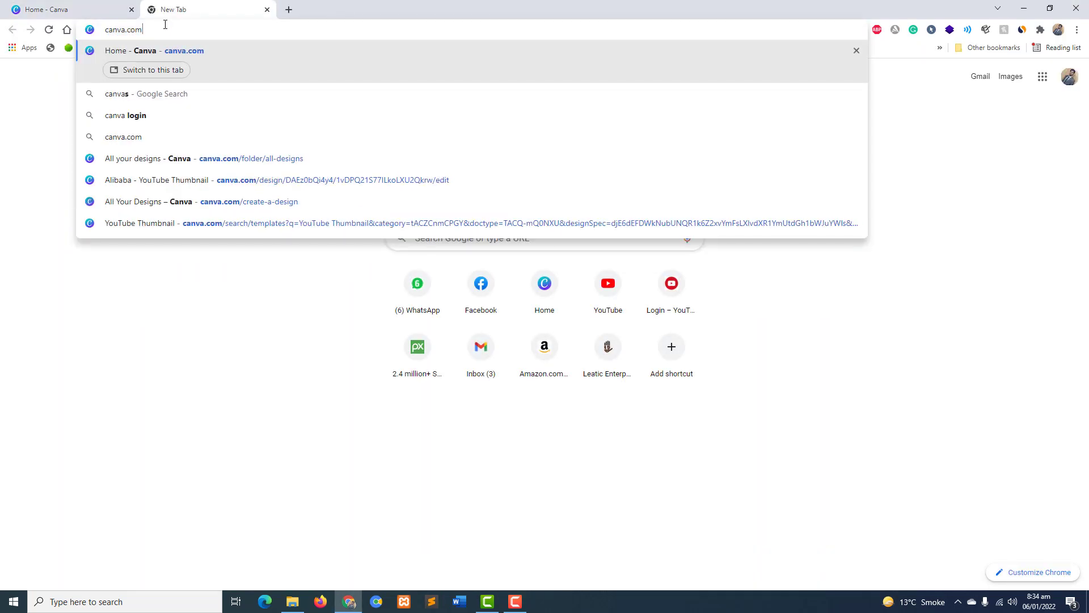
pyautogui.press('BackSpace')
pyautogui.press('BackSpace')
pyautogui.press('BackSpace')
pyautogui.press('Return')
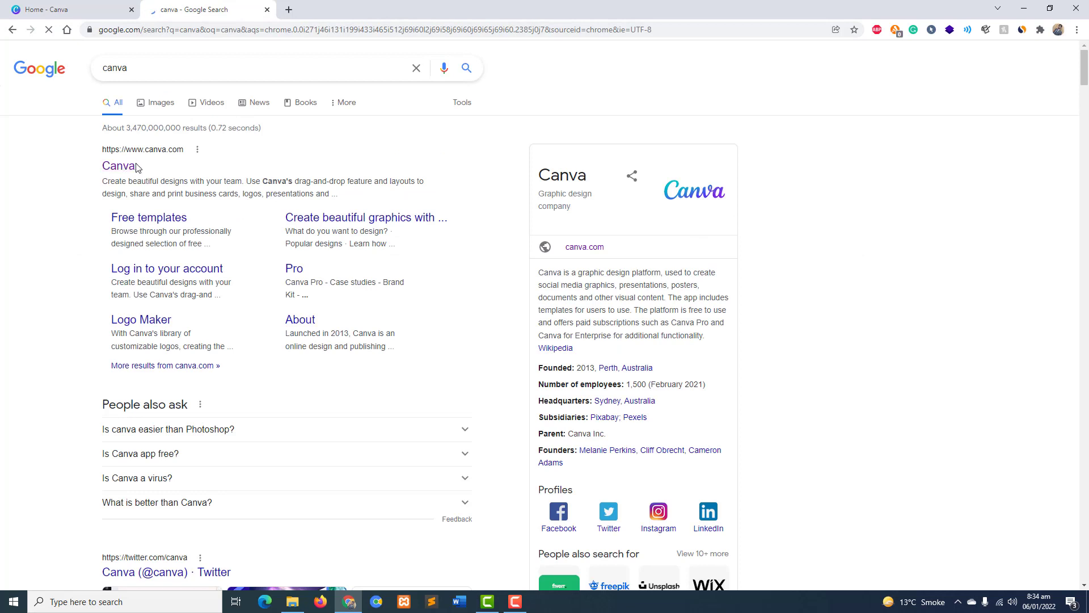
# - Open the Canva website result in its own browser tab and check the account options there
pyautogui.rightClick(127, 168)
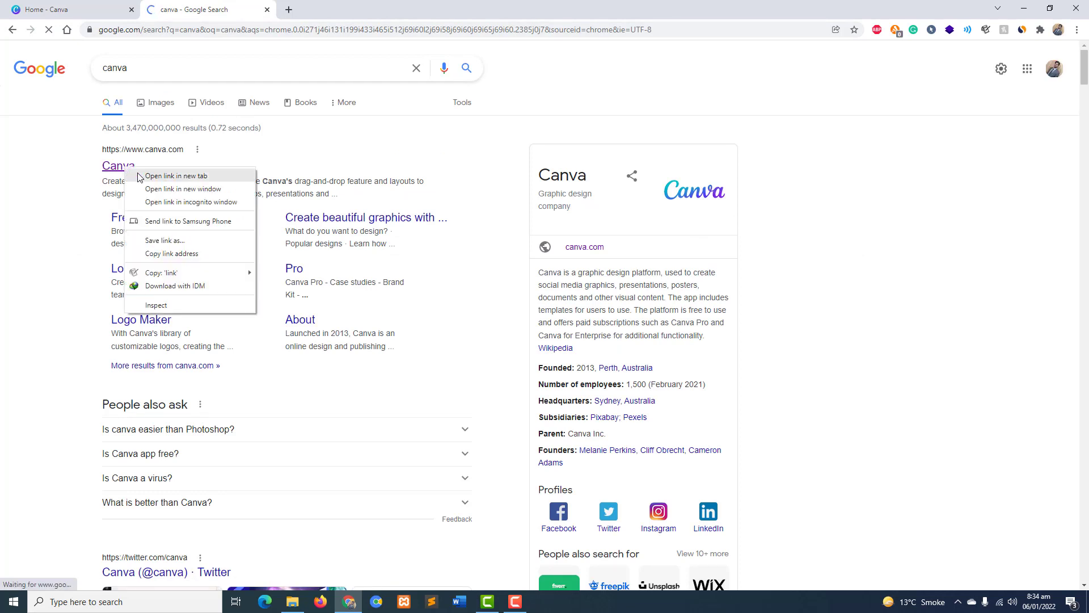
pyautogui.click(170, 176)
pyautogui.hotkey('ctrl', 'Tab')
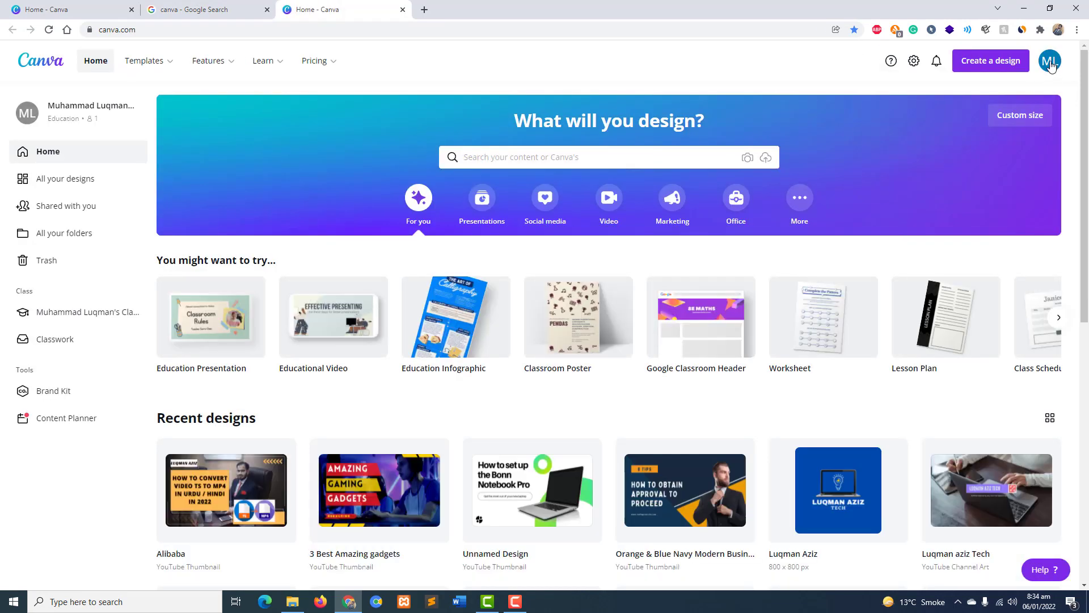
pyautogui.click(1051, 64)
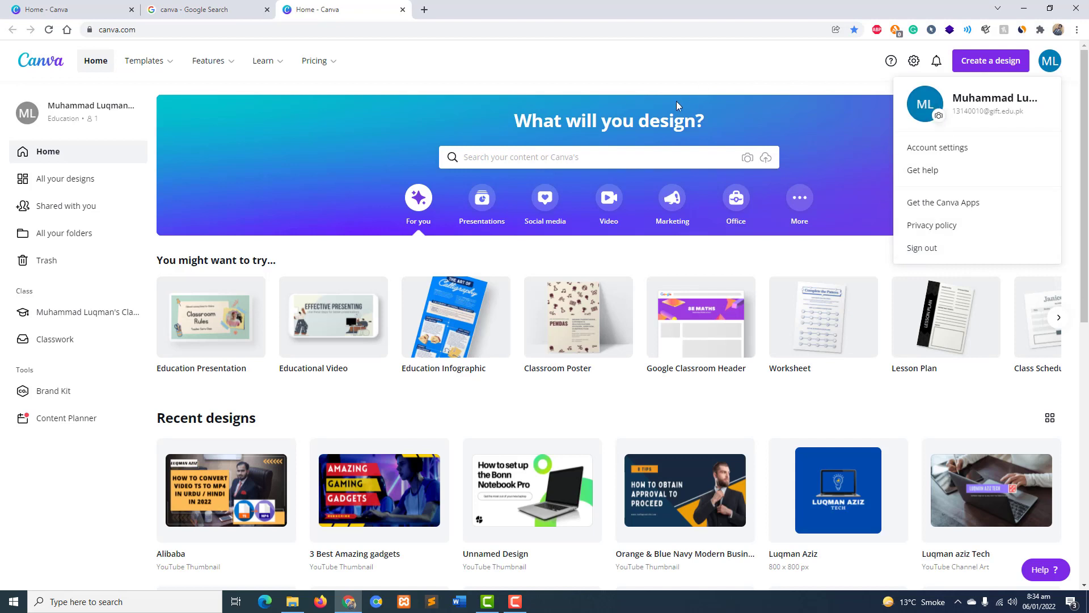
pyautogui.click(734, 71)
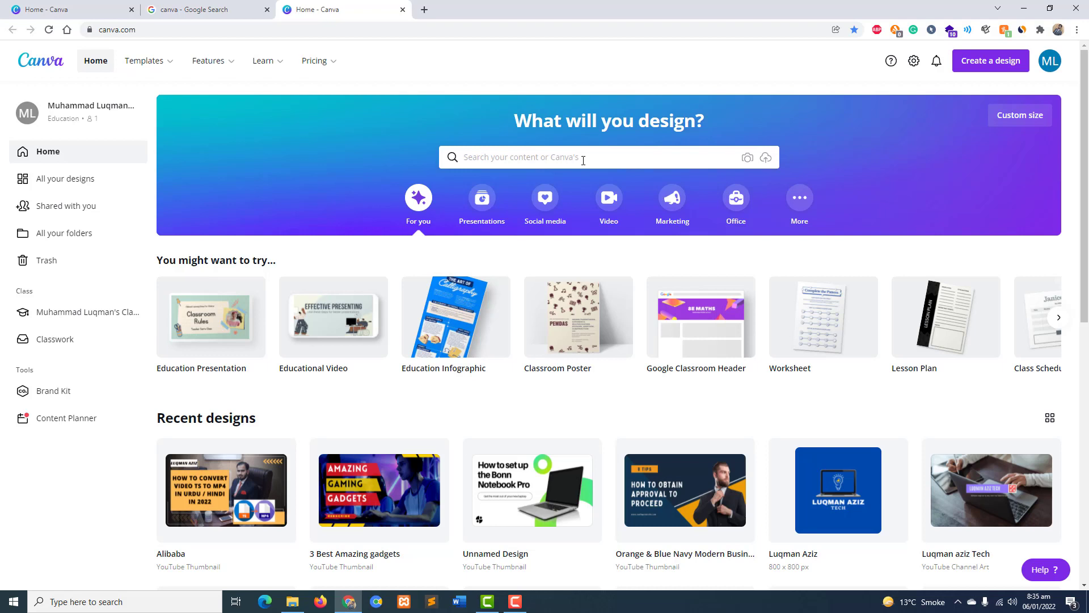
# - Enter "facebook pos" in the home page's template search
pyautogui.click(584, 158)
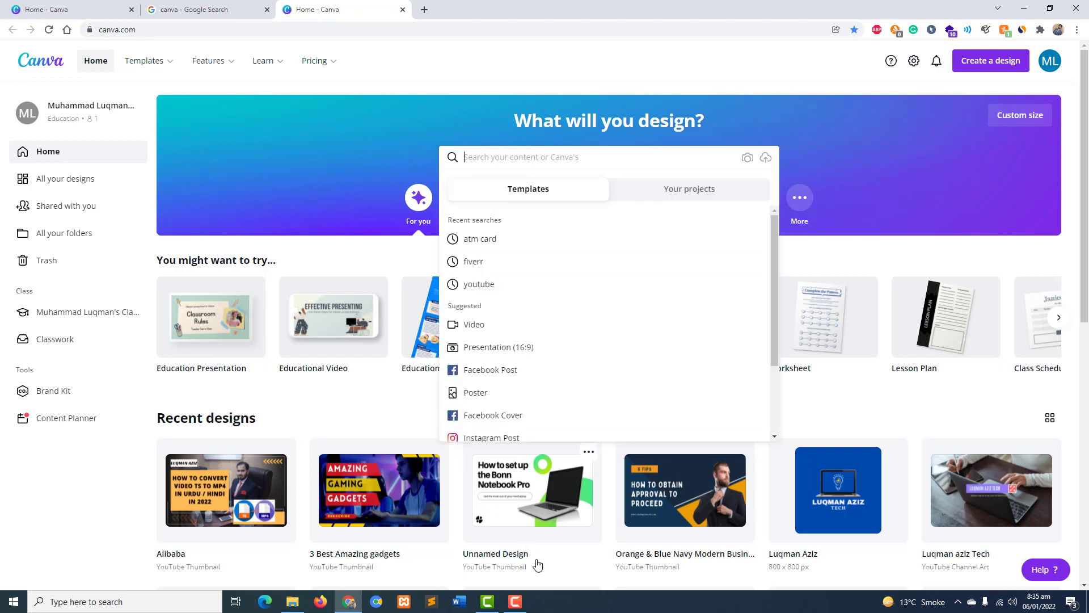
pyautogui.click(522, 605)
pyautogui.write('fa')
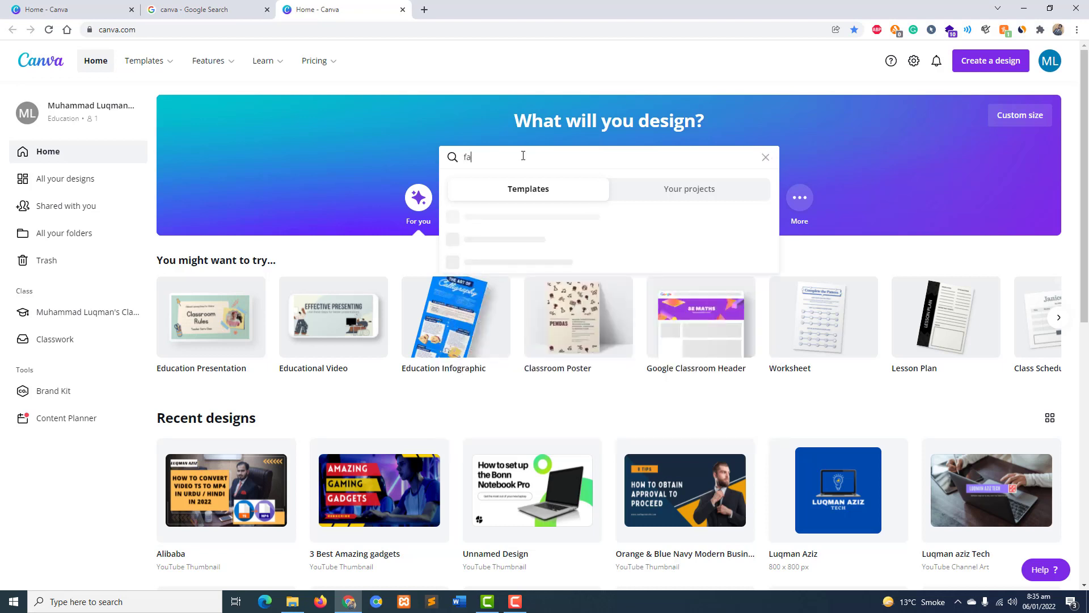
pyautogui.write('cebook pos')
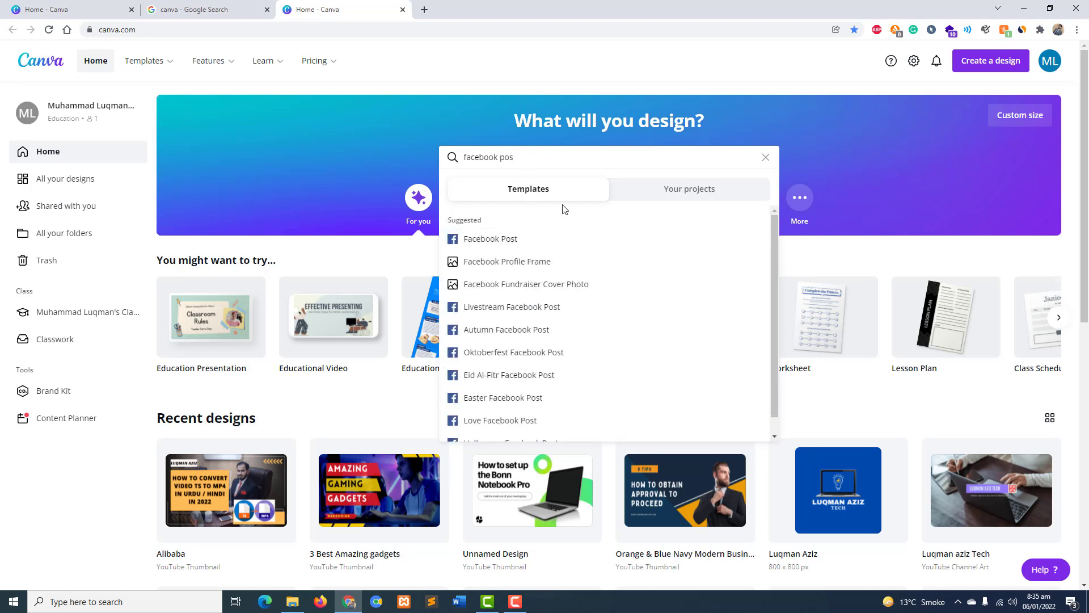
# - Look through the suggested design types available for creating a new design
pyautogui.click(989, 60)
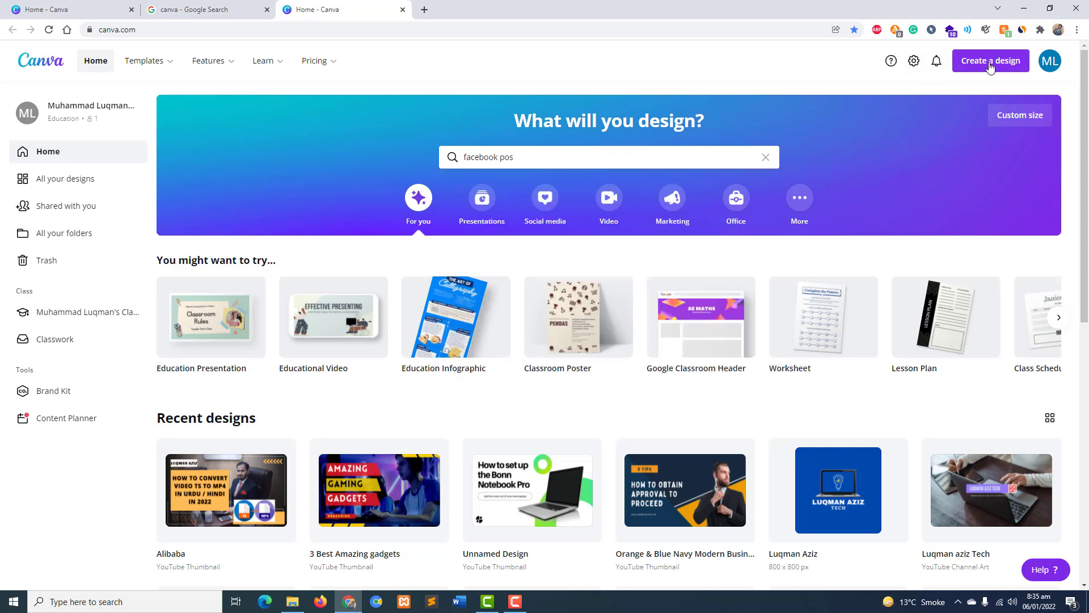
pyautogui.scroll(-7, 898, 165)
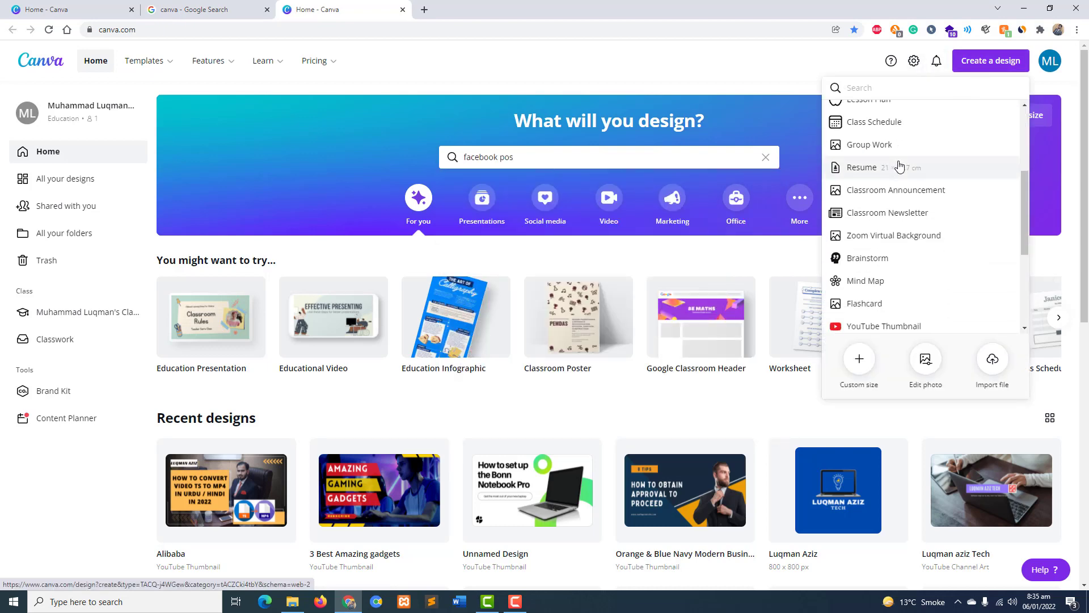
pyautogui.scroll(-2, 898, 164)
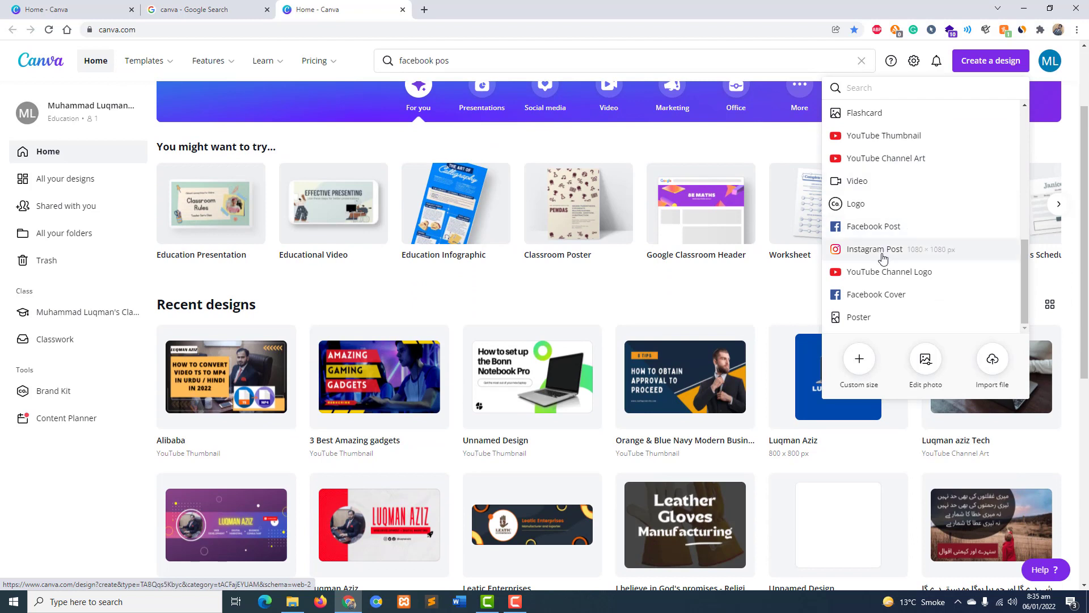
pyautogui.scroll(5, 902, 266)
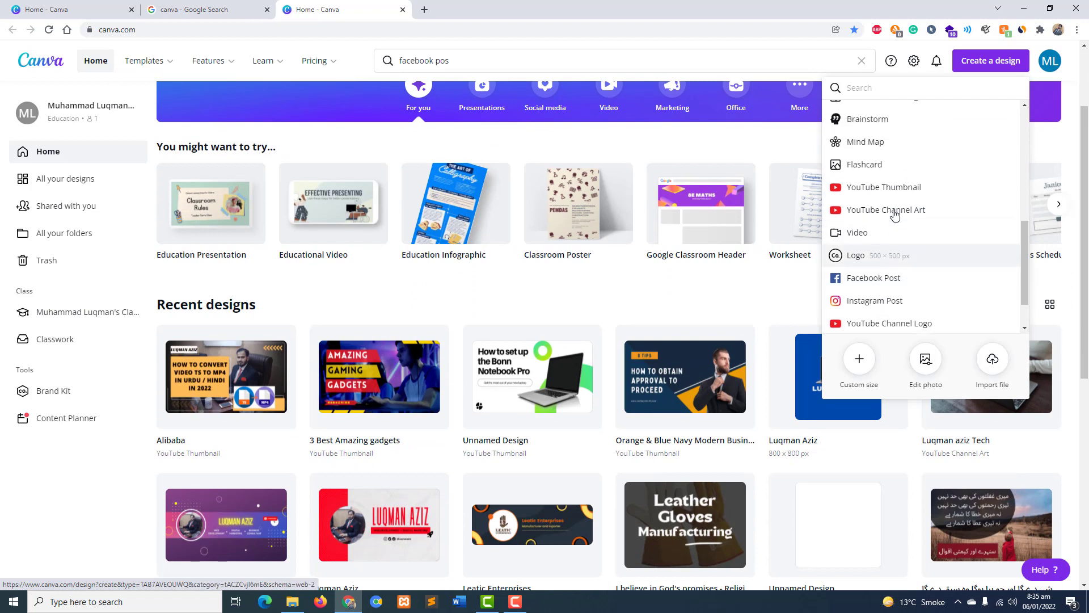
pyautogui.scroll(3, 902, 181)
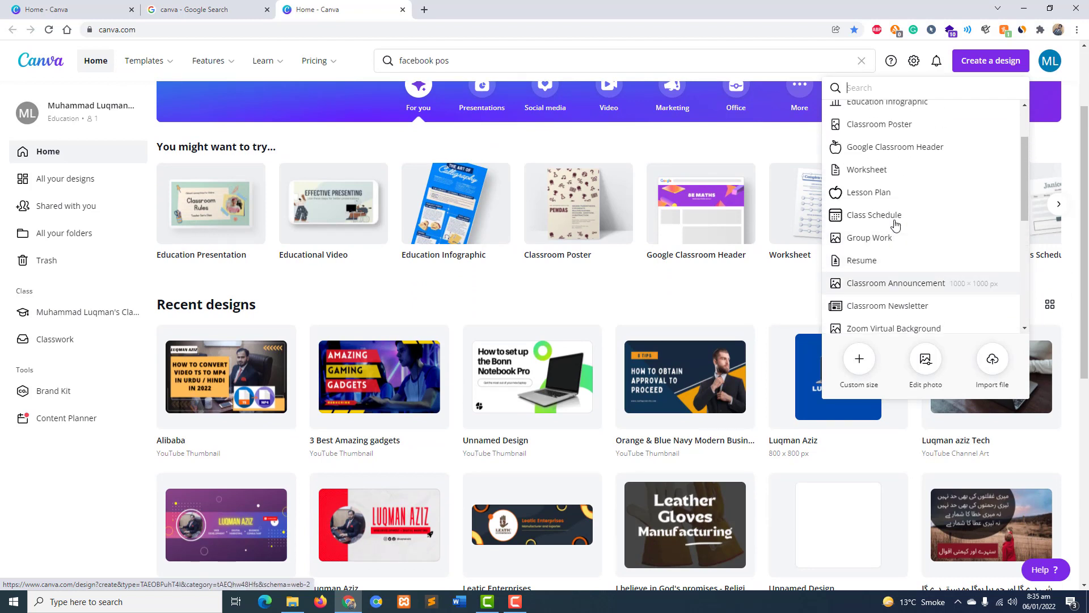
pyautogui.scroll(3, 898, 163)
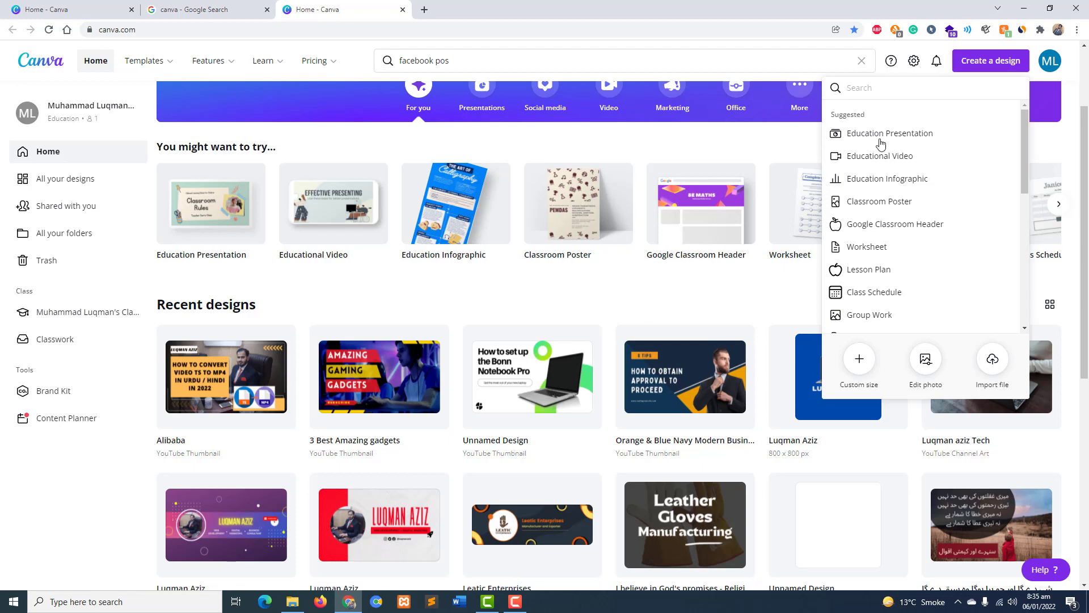
# - Open the Facebook Post template results from the search suggestions and look over the available templates and filters
pyautogui.click(473, 61)
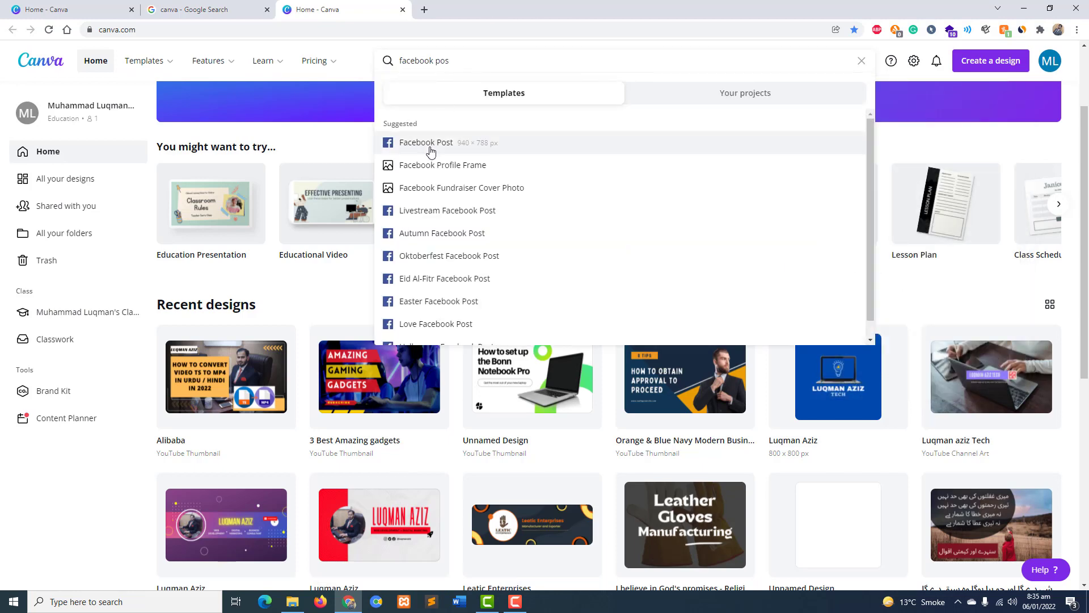
pyautogui.click(404, 143)
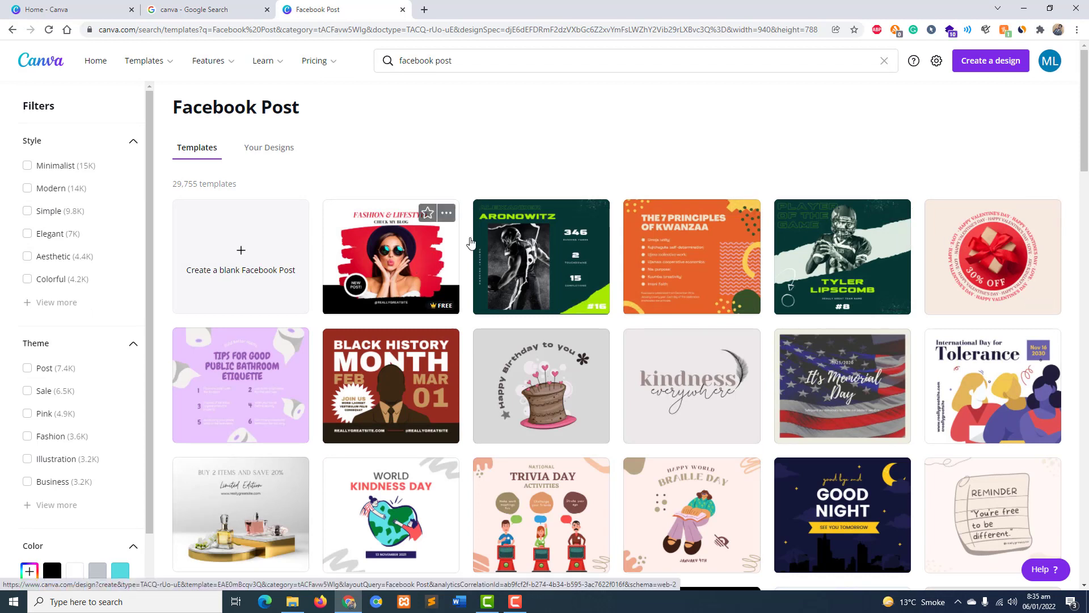
pyautogui.scroll(-2, 470, 243)
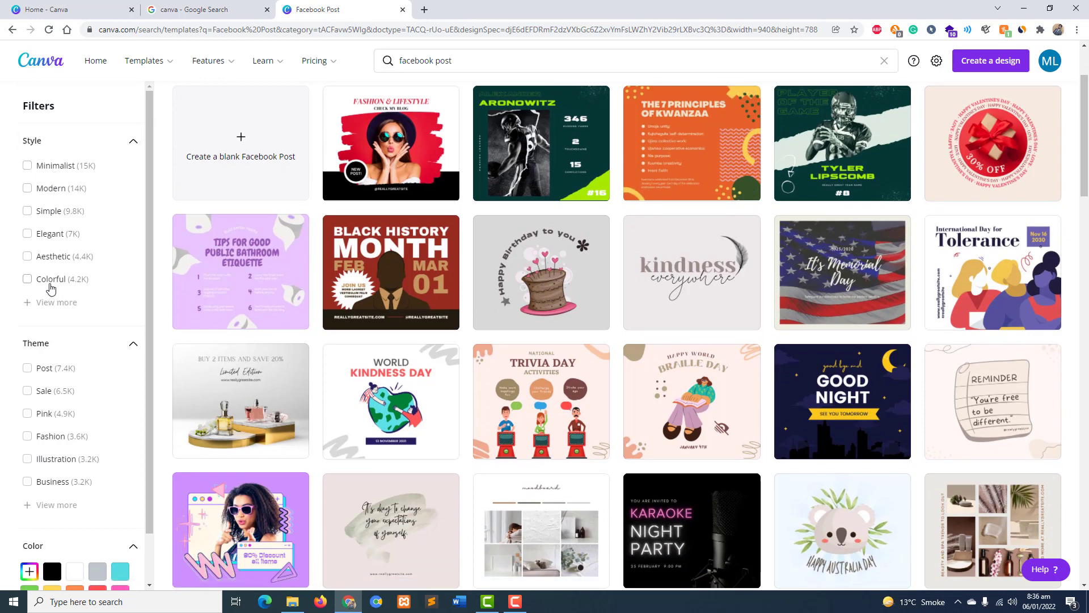
pyautogui.scroll(-1, 68, 187)
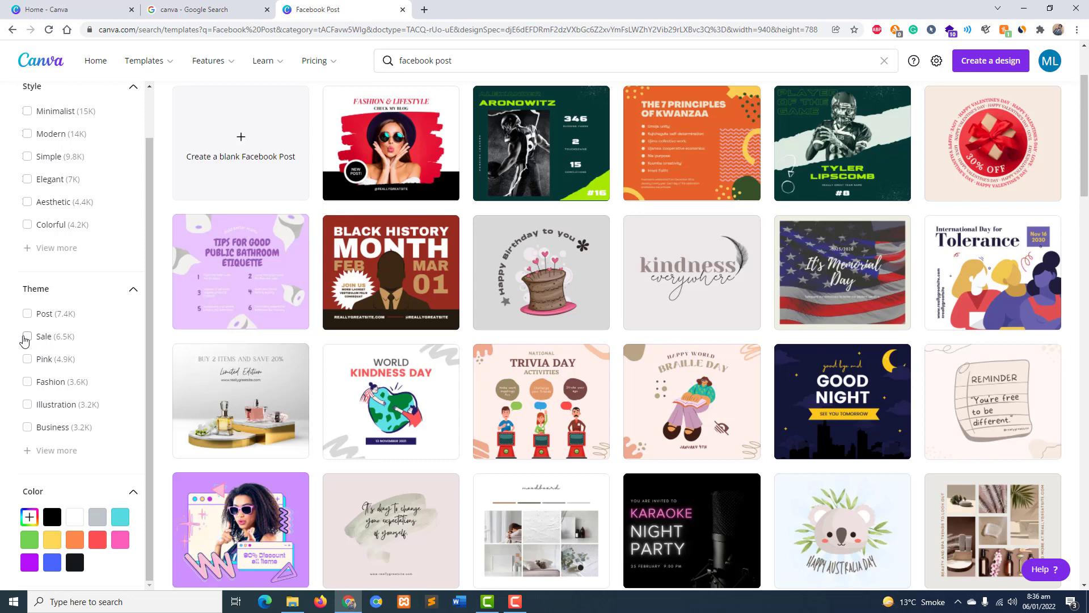
# - Try the Sale theme filter on the Facebook post templates, browse the matches and clear the filter
pyautogui.click(27, 337)
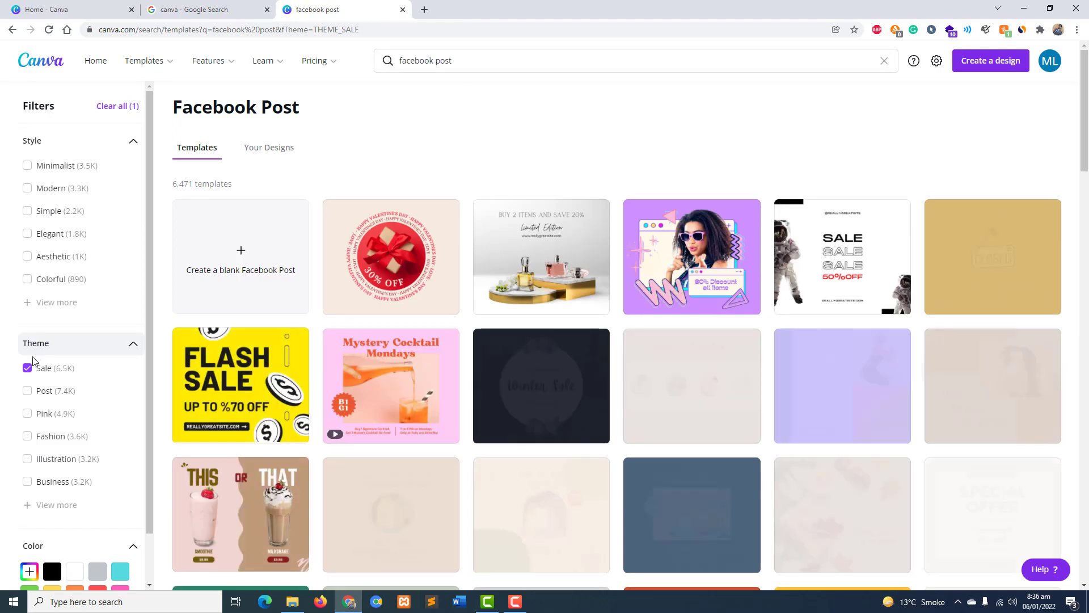
pyautogui.scroll(-8, 560, 235)
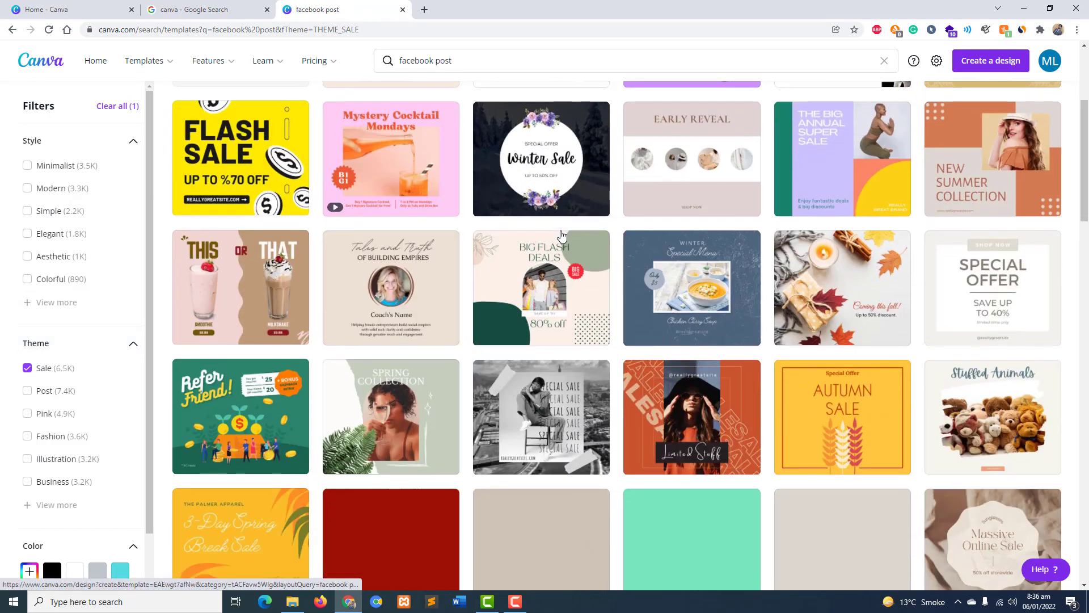
pyautogui.scroll(-5, 560, 234)
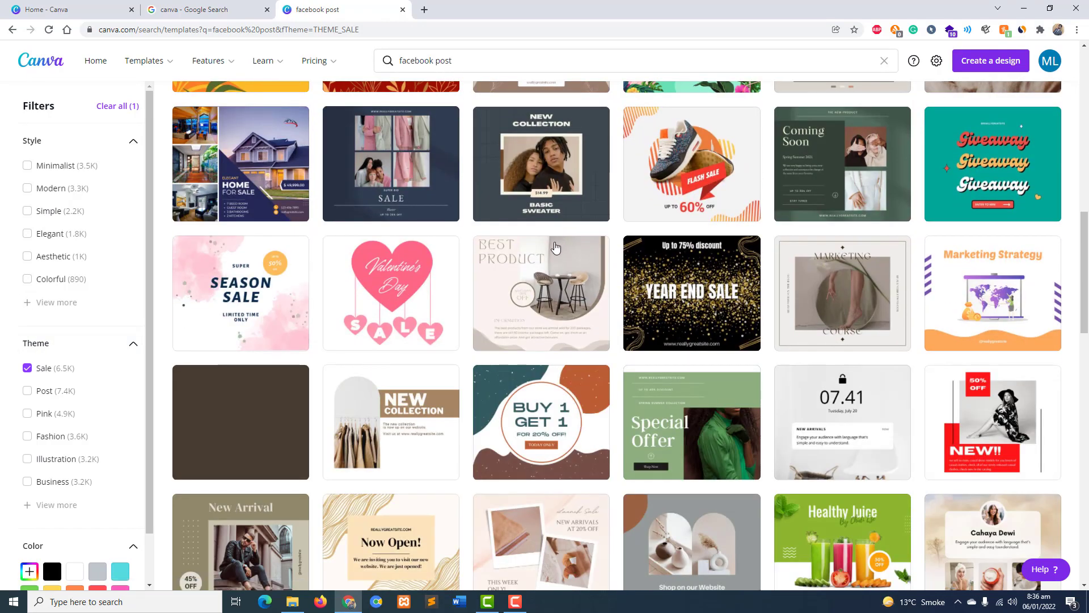
pyautogui.scroll(8, 559, 239)
pyautogui.click(28, 368)
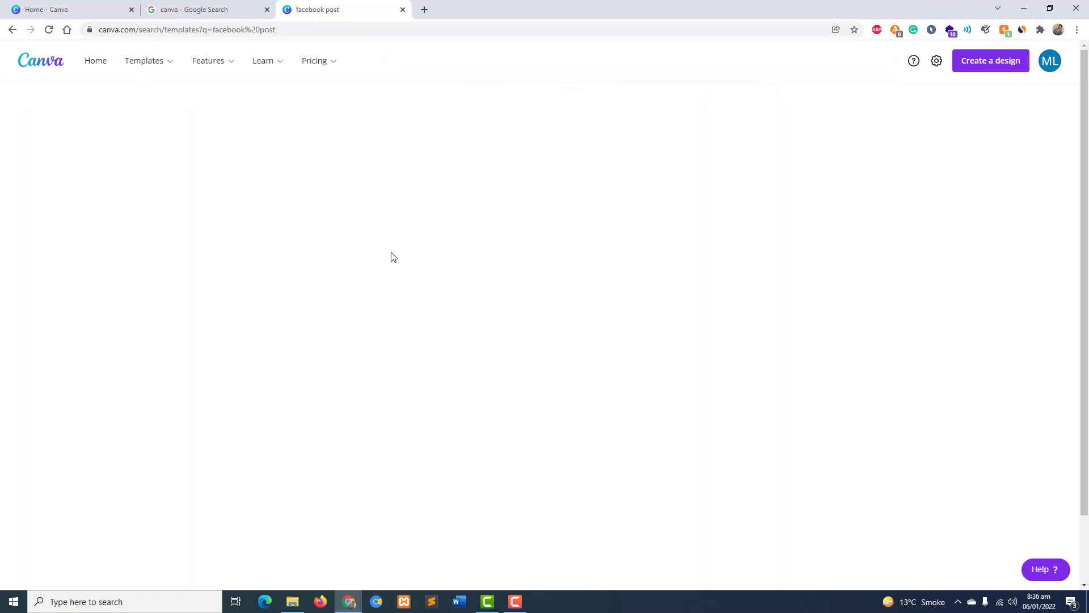
# - Browse the unfiltered templates and create a blank Facebook Post design in a new browser tab
pyautogui.scroll(-14, 694, 225)
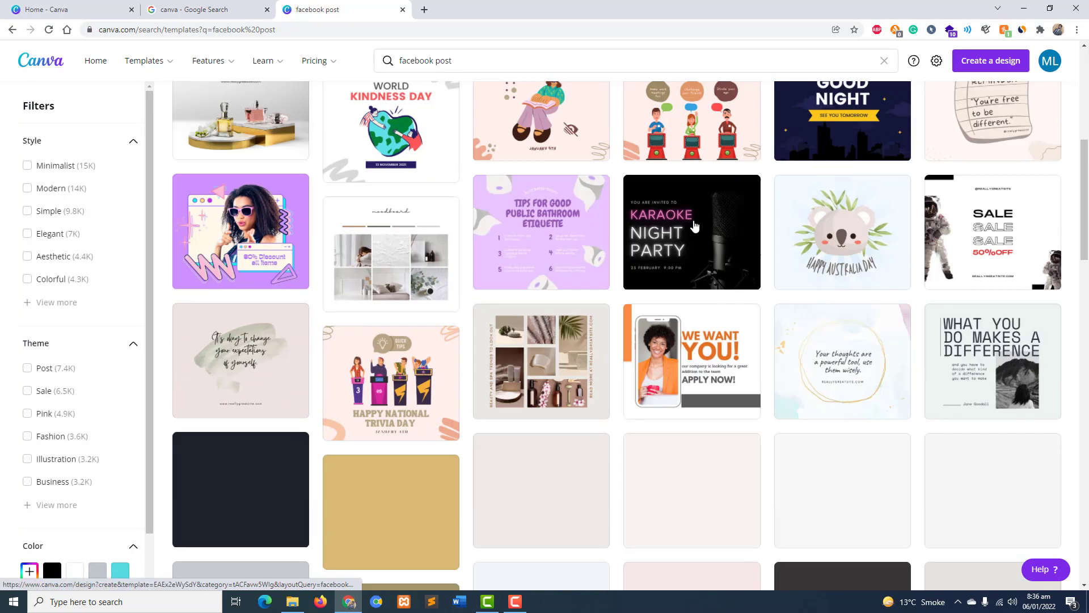
pyautogui.scroll(-12, 694, 225)
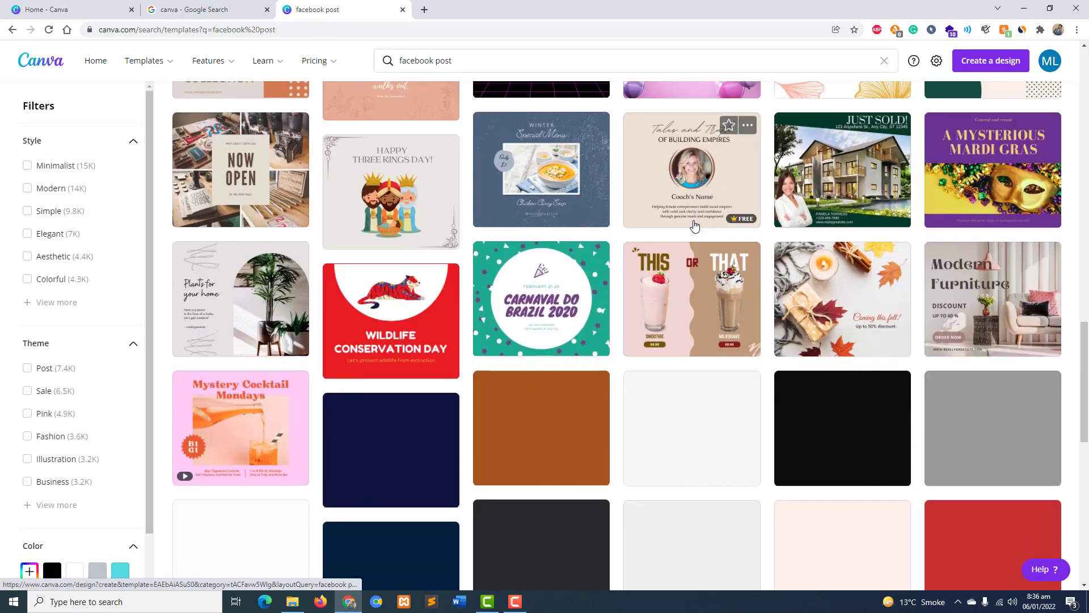
pyautogui.scroll(-2, 694, 226)
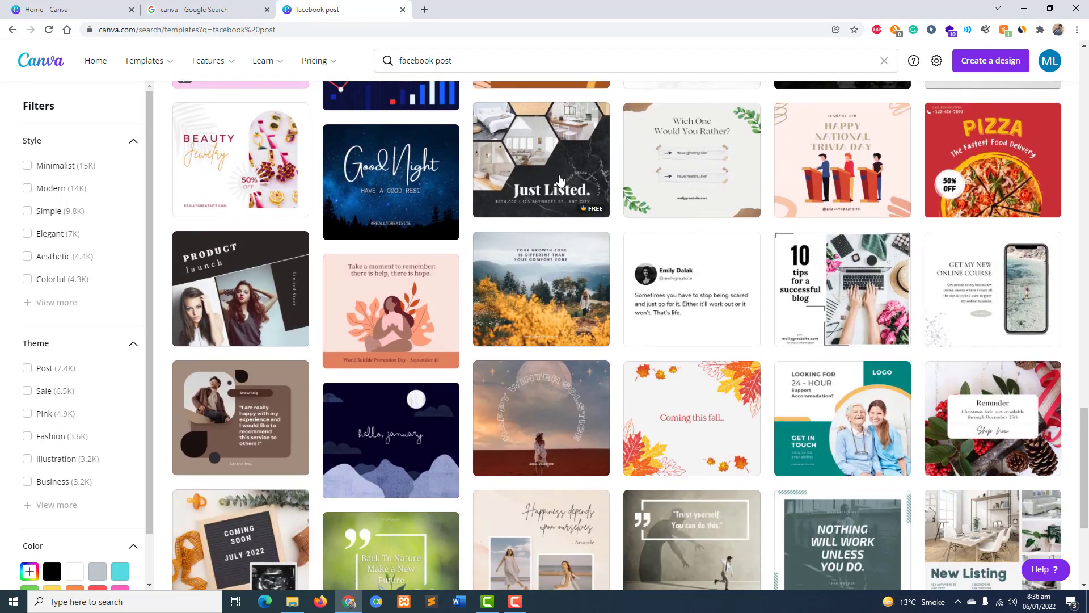
pyautogui.scroll(-1, 908, 238)
pyautogui.scroll(-4, 911, 239)
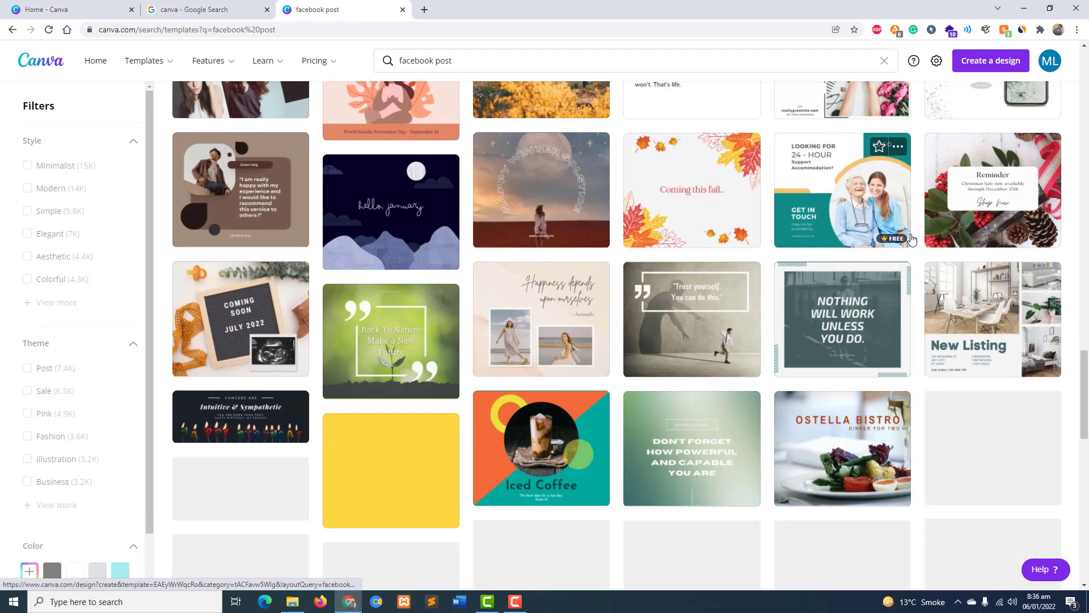
pyautogui.scroll(15, 912, 240)
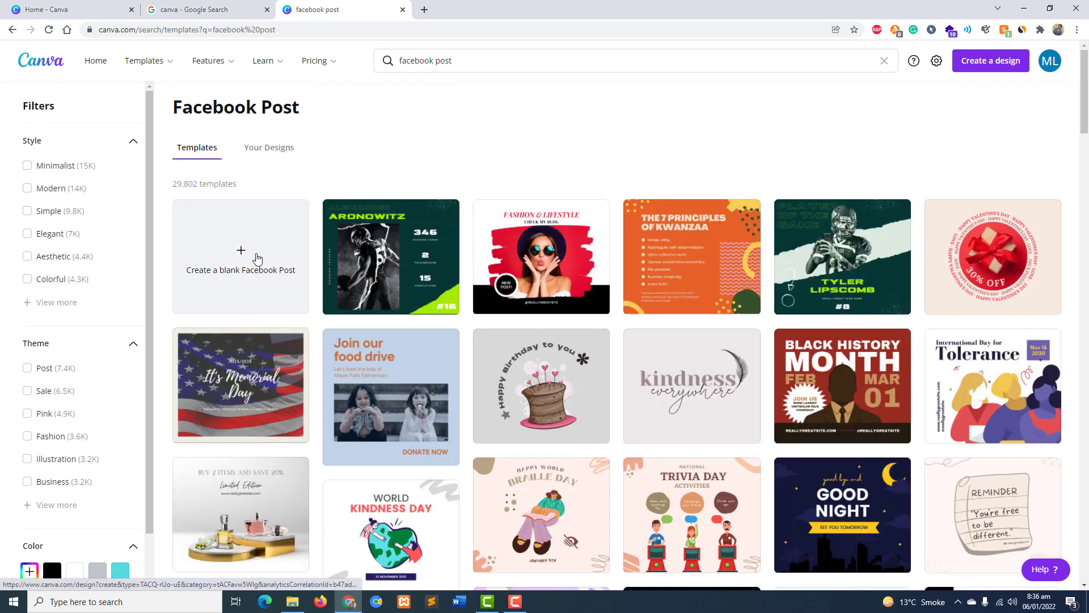
pyautogui.rightClick(250, 257)
pyautogui.click(263, 260)
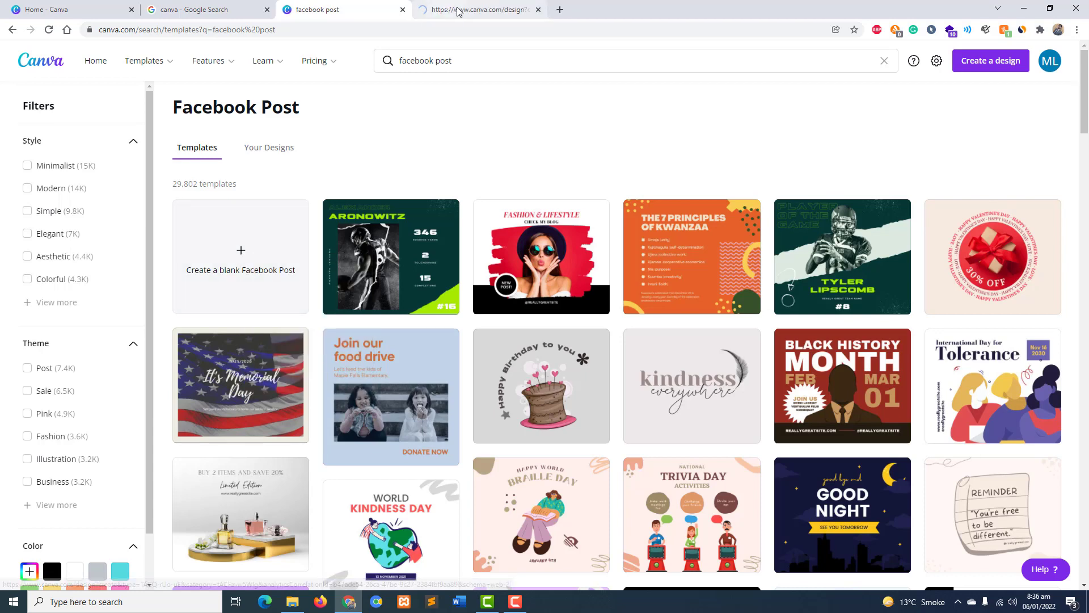
pyautogui.click(470, 11)
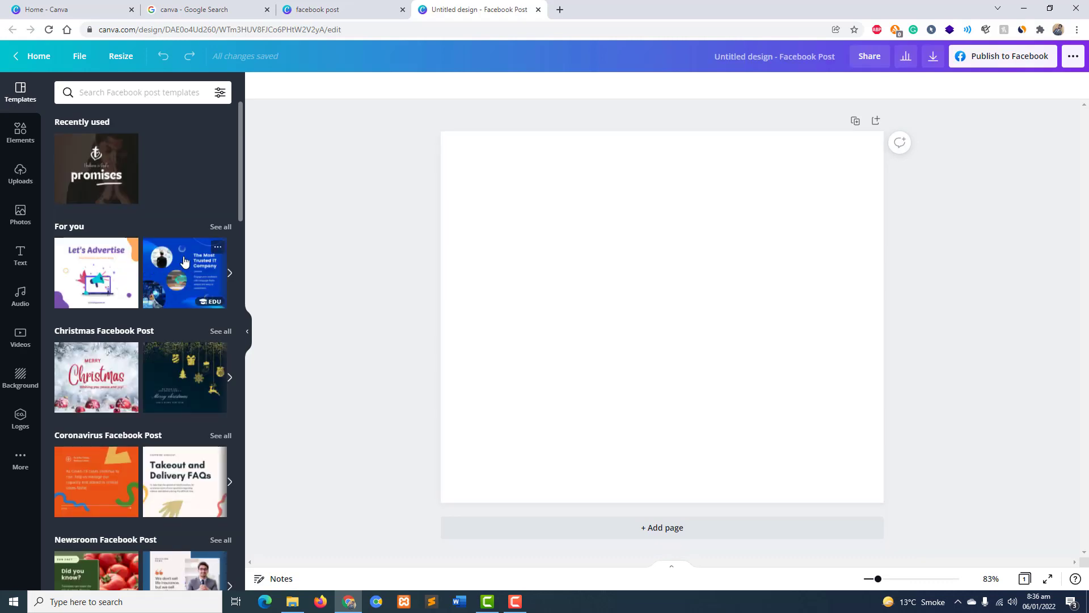
# - Look through the themed Facebook post template categories, such as Christmas, Sale, Food, Halloween, New Year and Thanksgiving
pyautogui.scroll(-3, 185, 265)
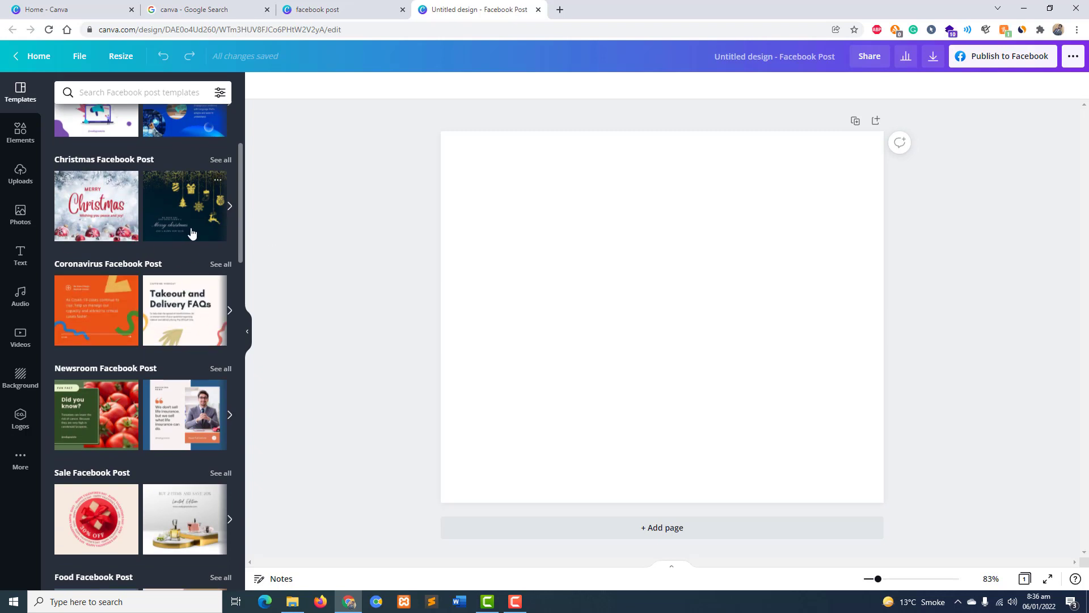
pyautogui.scroll(-2, 177, 331)
pyautogui.scroll(-2, 170, 330)
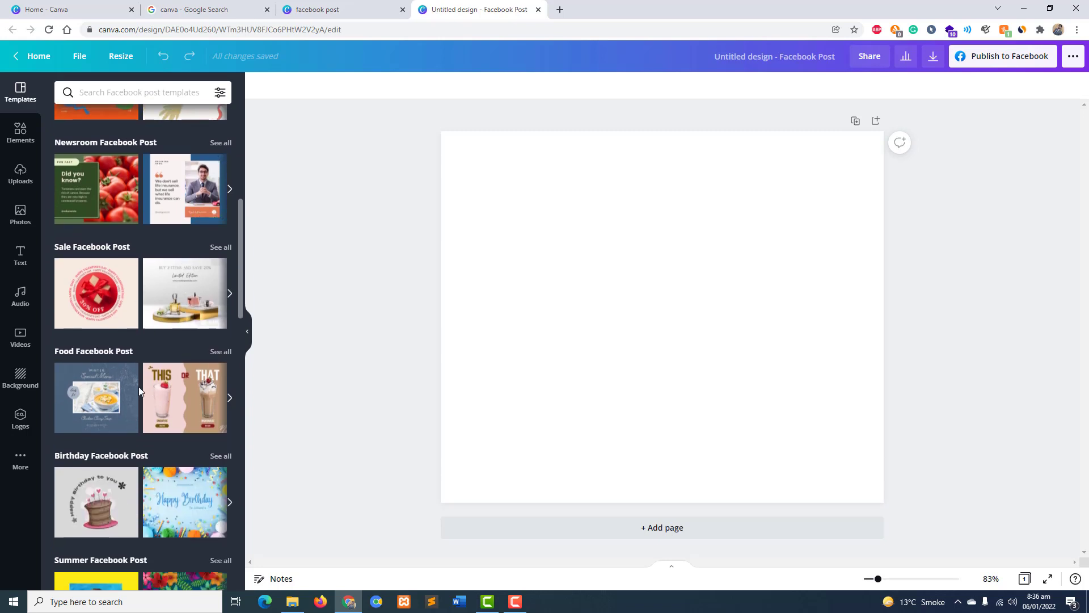
pyautogui.scroll(-6, 118, 349)
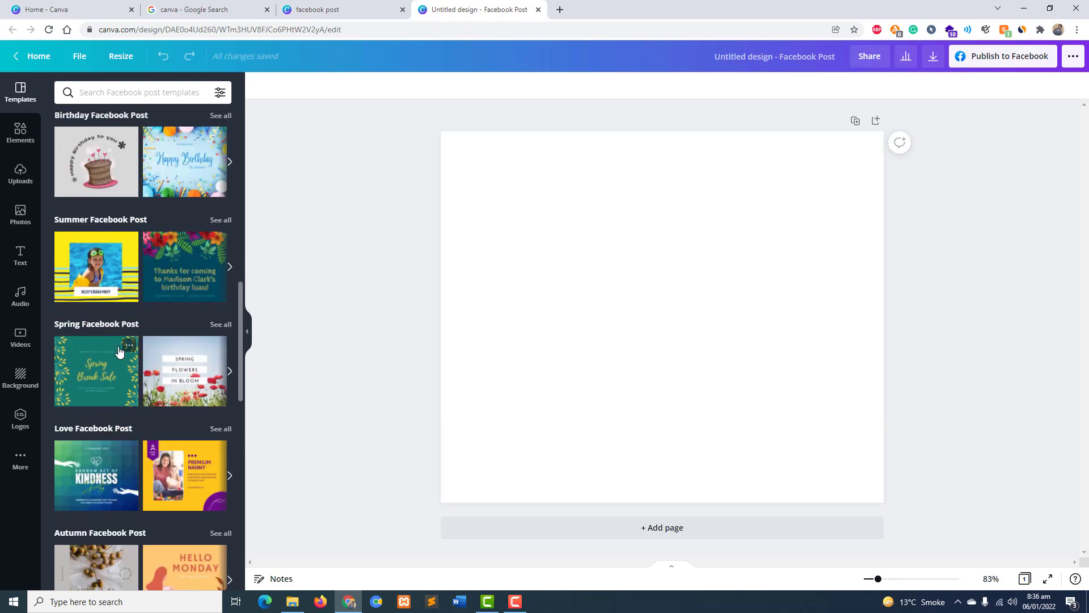
pyautogui.scroll(-5, 118, 351)
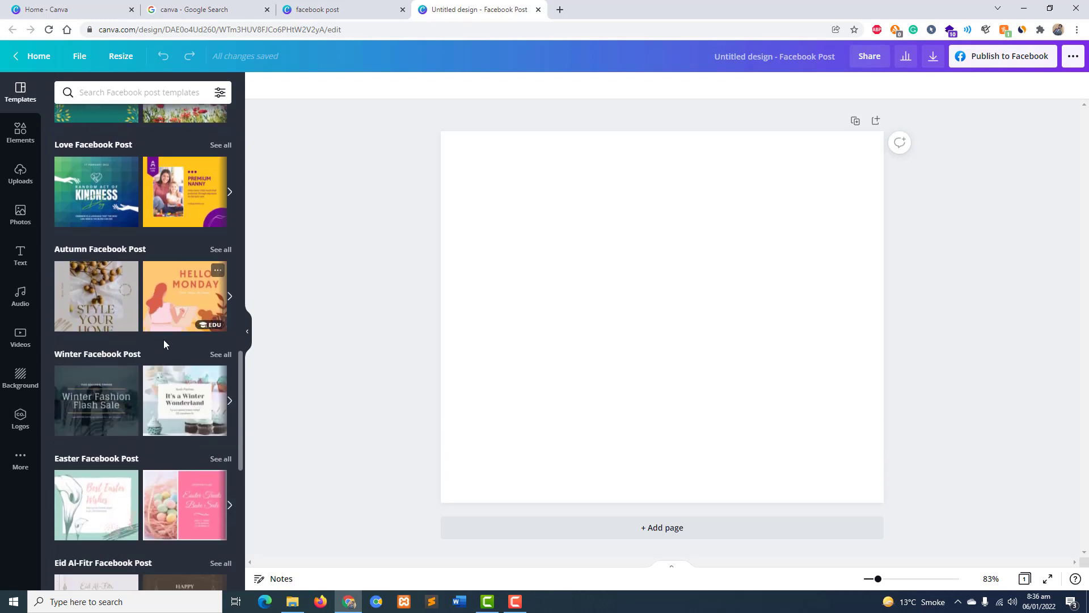
pyautogui.scroll(-8, 184, 347)
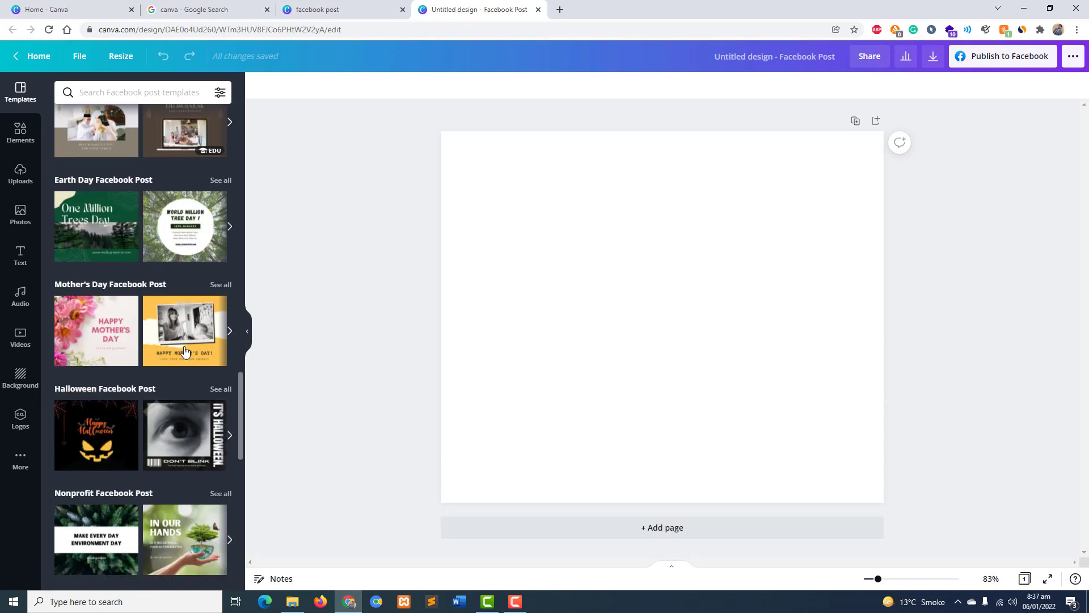
pyautogui.scroll(-4, 185, 349)
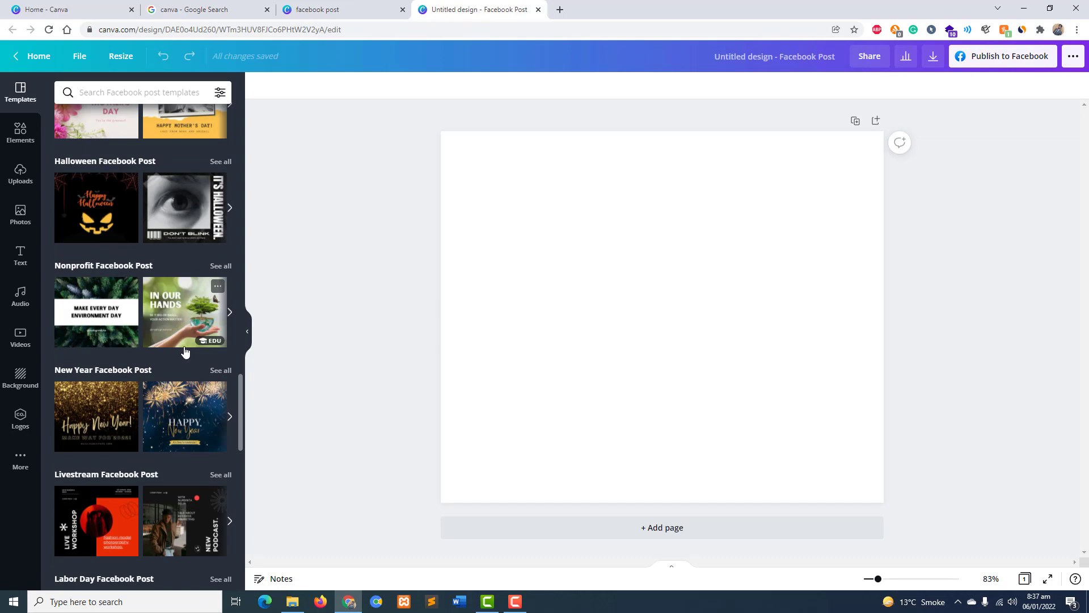
pyautogui.scroll(20, 185, 350)
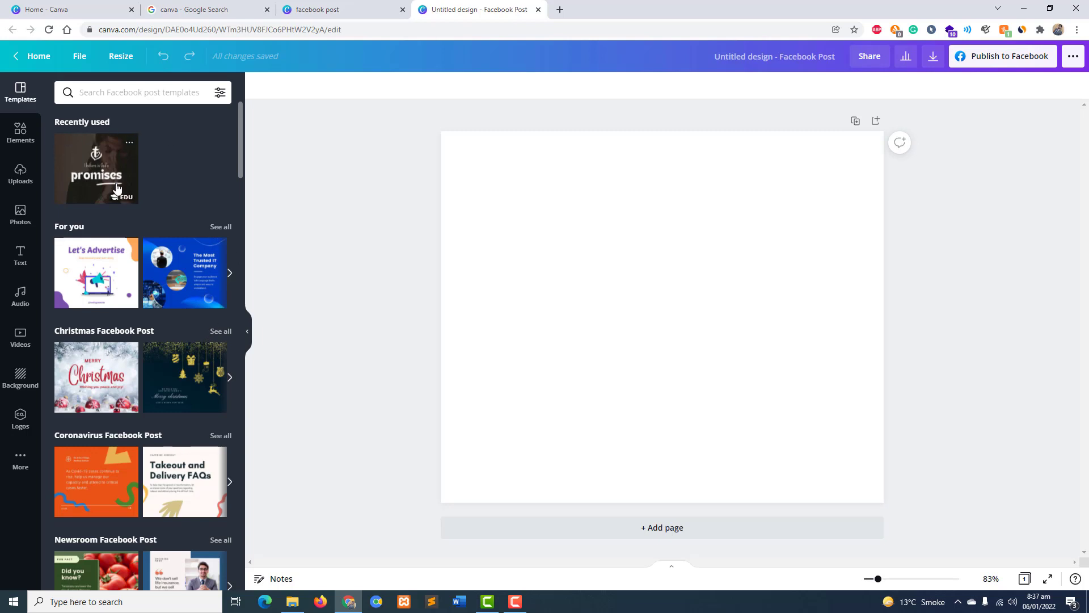
pyautogui.scroll(-8, 135, 193)
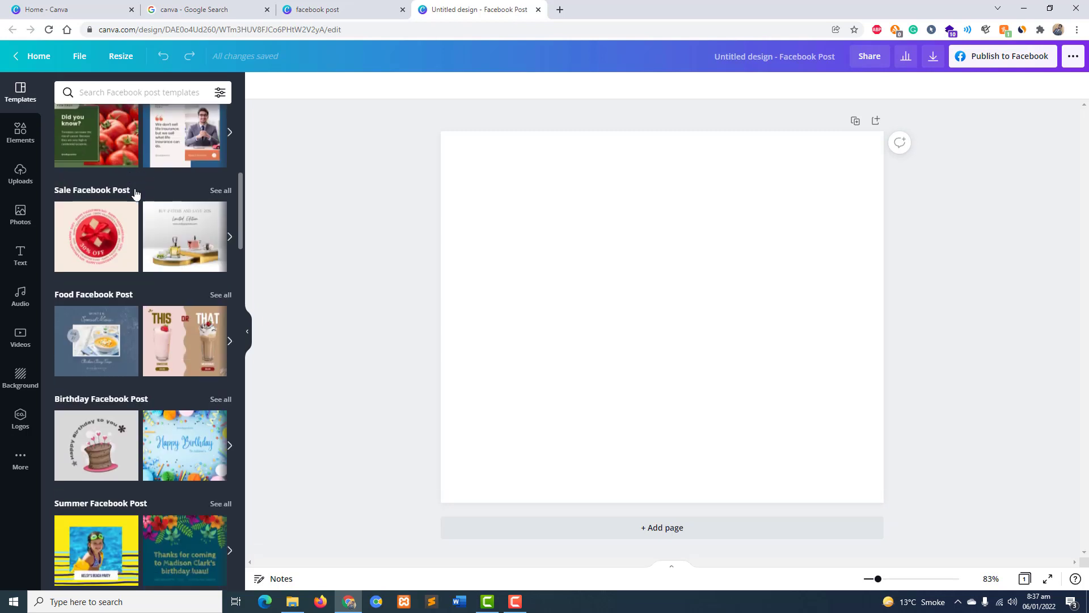
pyautogui.scroll(-20, 135, 193)
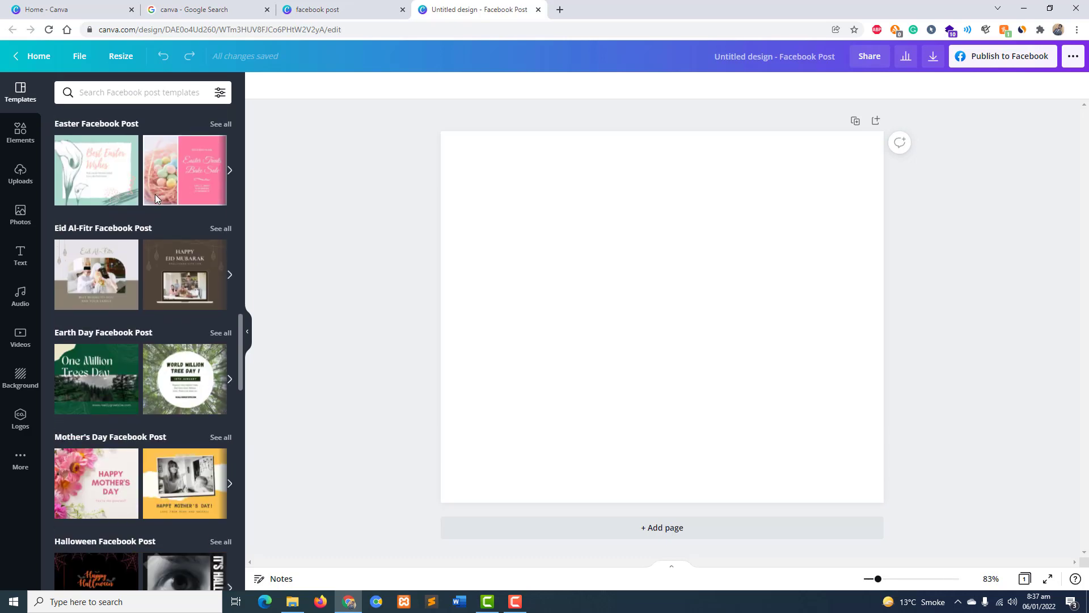
pyautogui.scroll(-8, 155, 195)
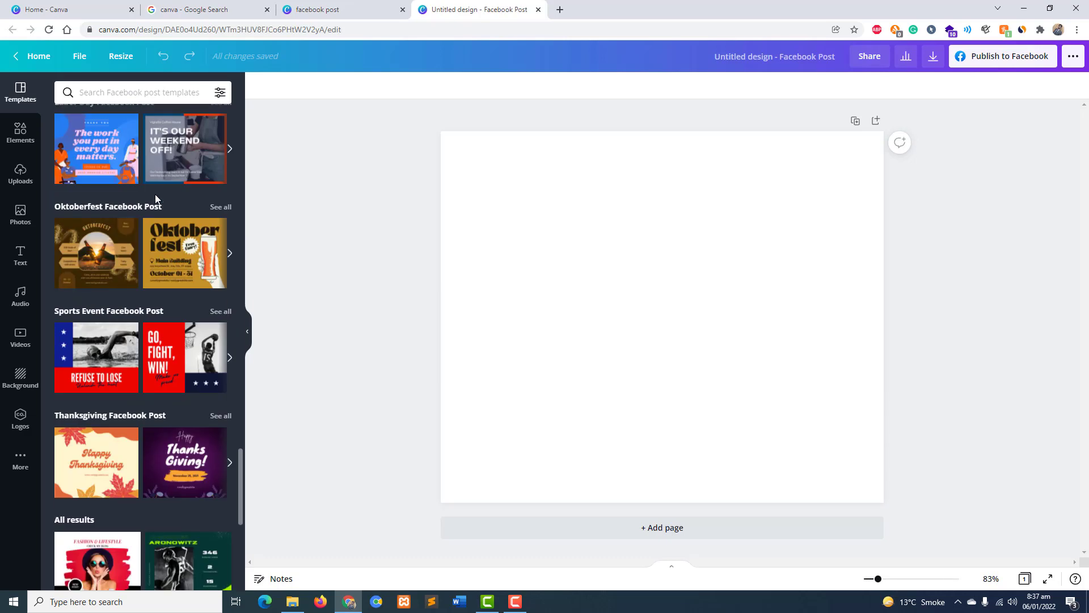
# - Browse the All results templates and apply the pink Early Reveal template to the blank page
pyautogui.scroll(-6, 156, 198)
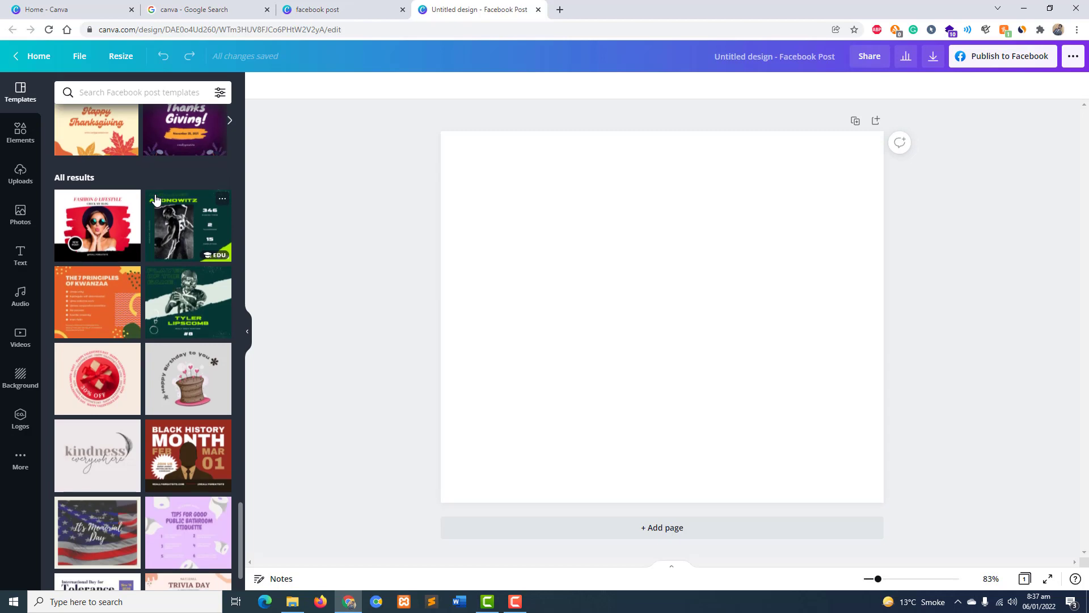
pyautogui.scroll(-7, 156, 198)
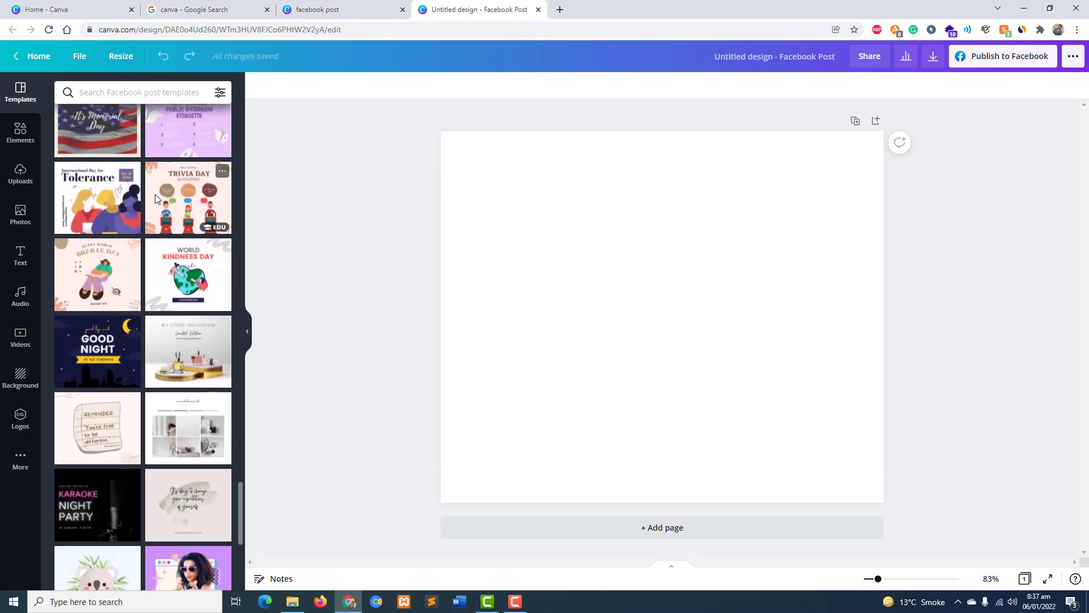
pyautogui.scroll(-4, 156, 198)
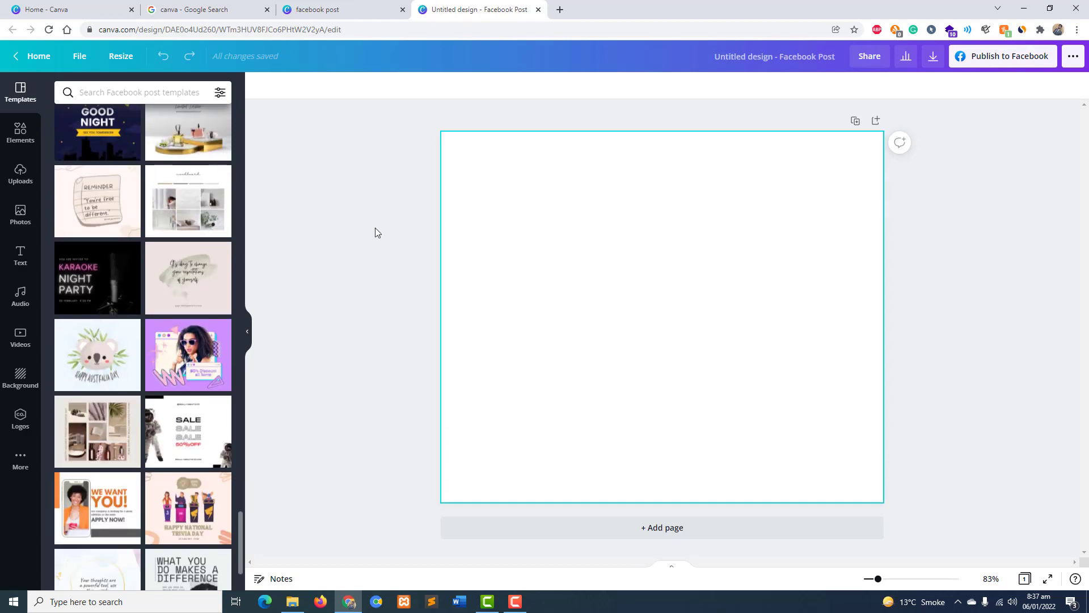
pyautogui.scroll(-6, 142, 285)
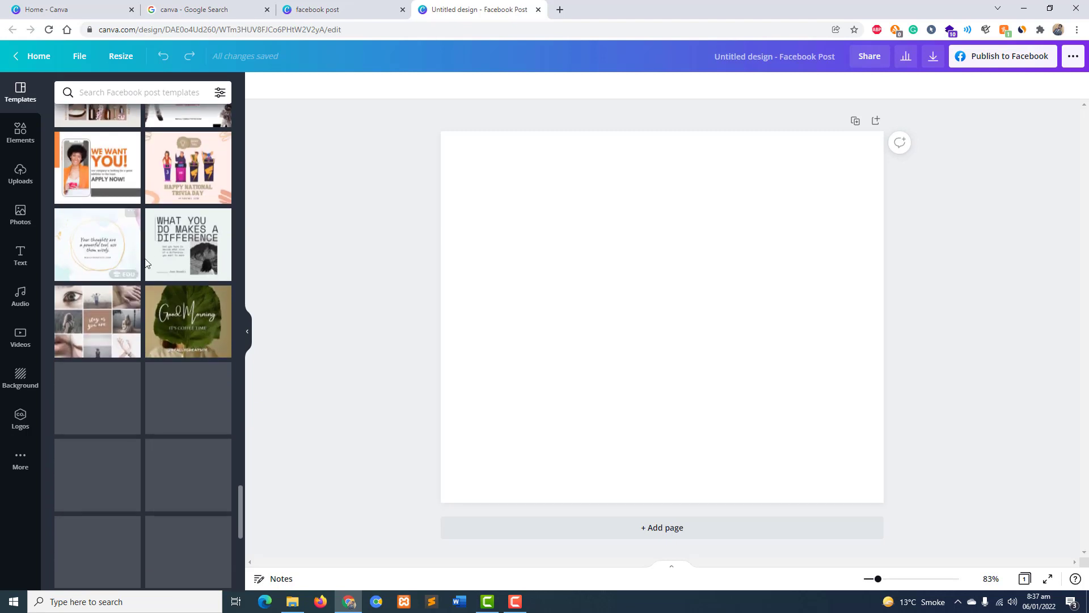
pyautogui.scroll(-2, 200, 255)
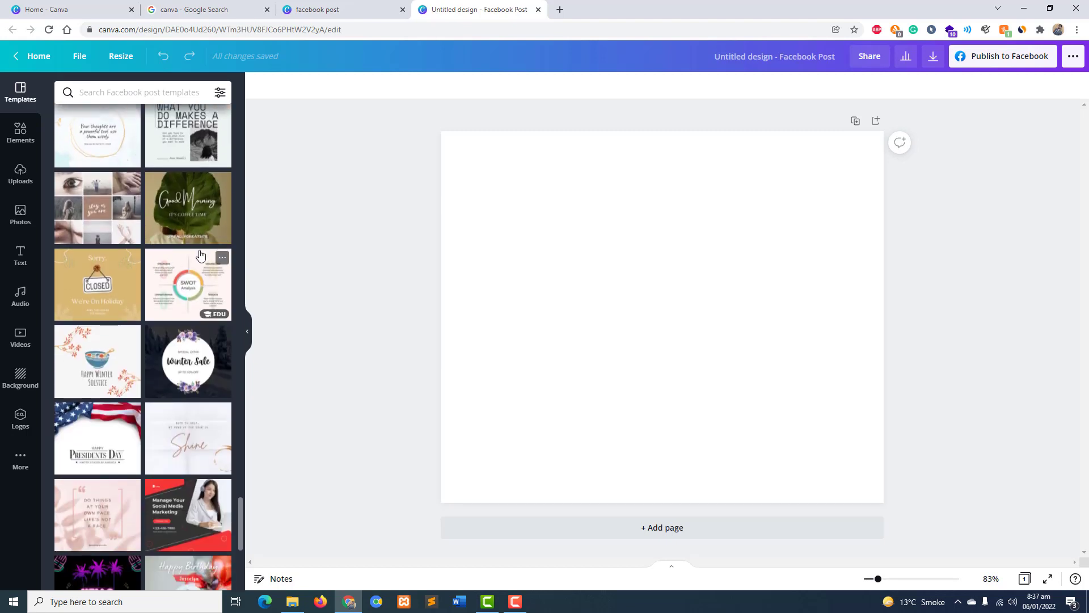
pyautogui.scroll(-1, 201, 255)
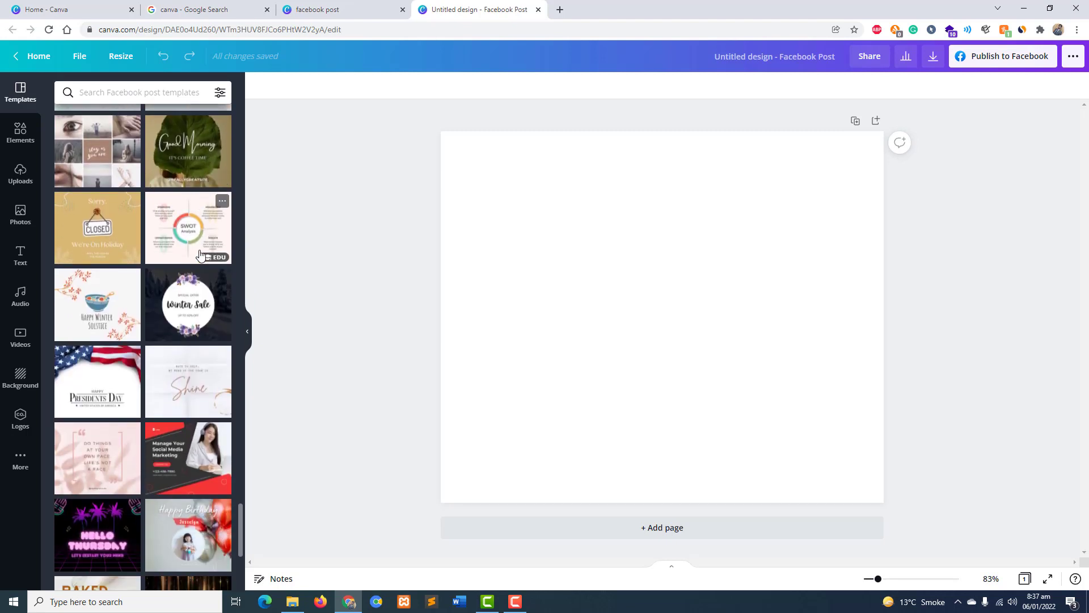
pyautogui.scroll(-1, 200, 253)
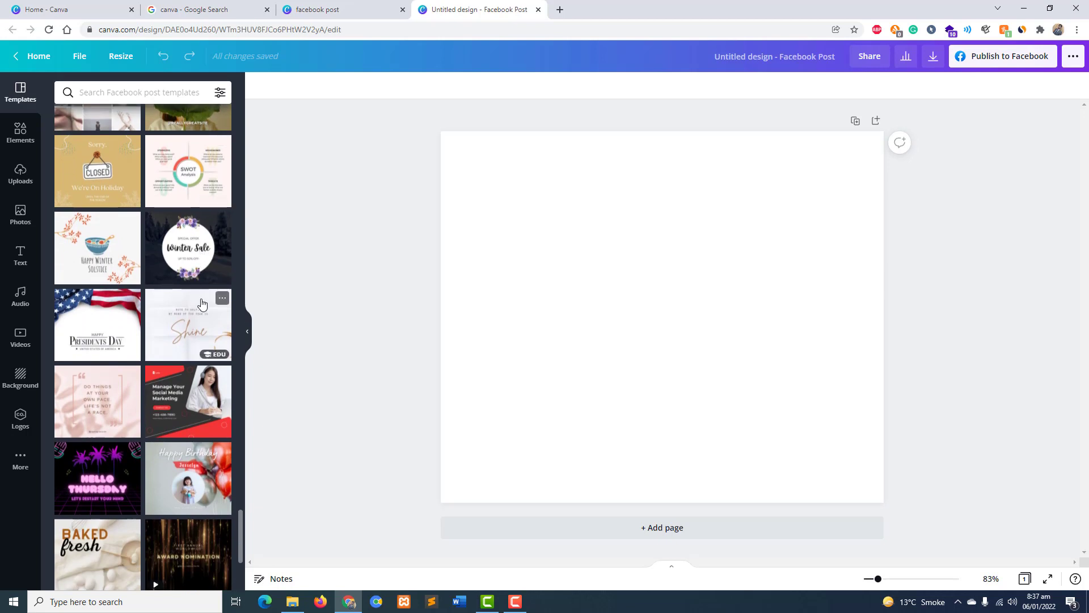
pyautogui.scroll(-4, 188, 434)
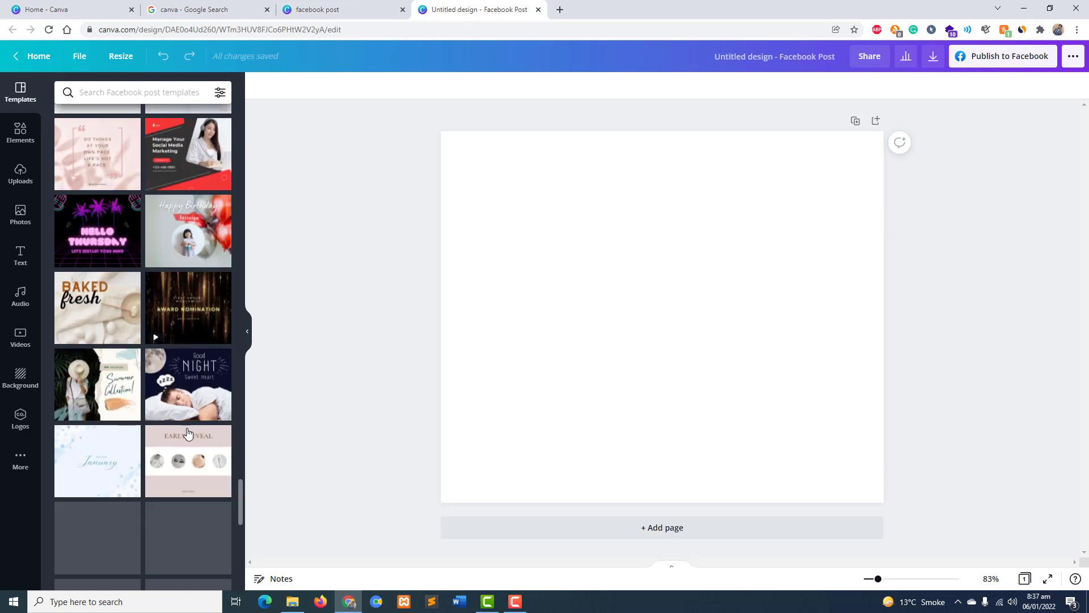
pyautogui.scroll(-4, 189, 435)
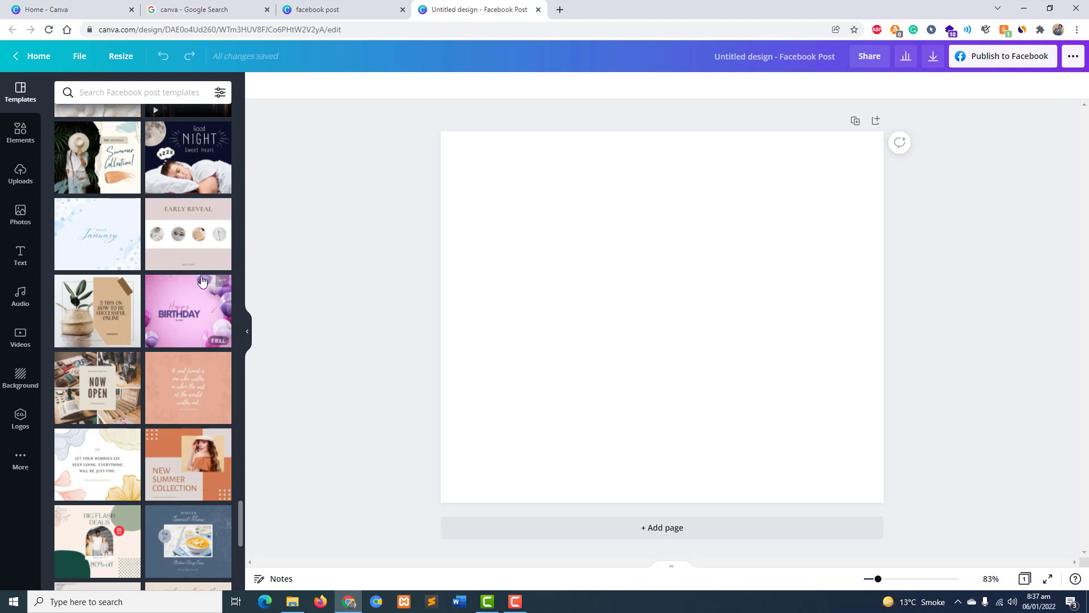
pyautogui.click(178, 233)
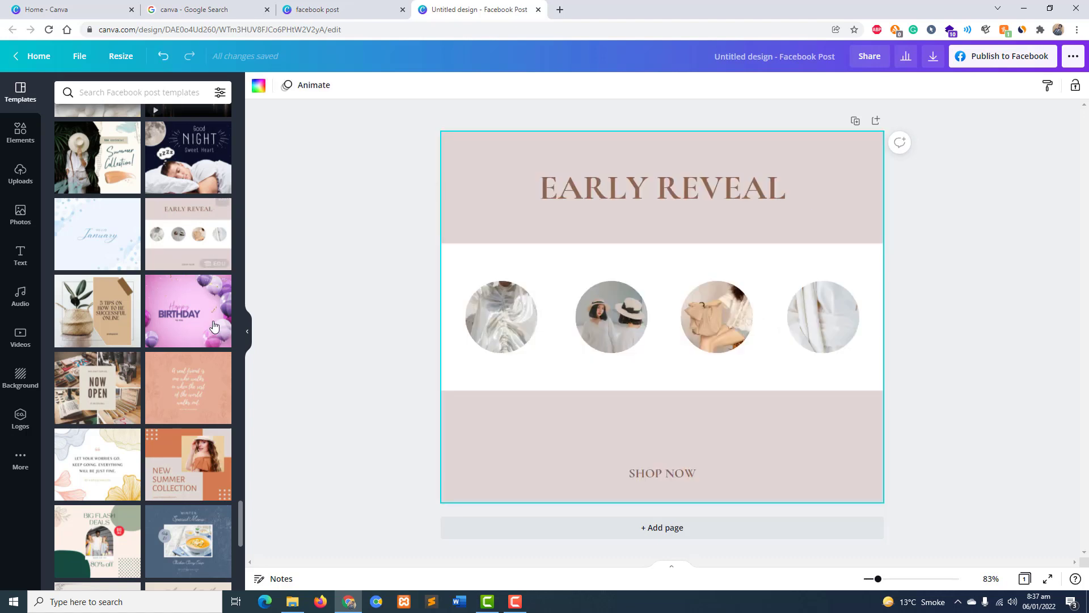
# - Find the Just Listed real estate template with hexagonal photos and apply it in place of the current design
pyautogui.scroll(-5, 214, 325)
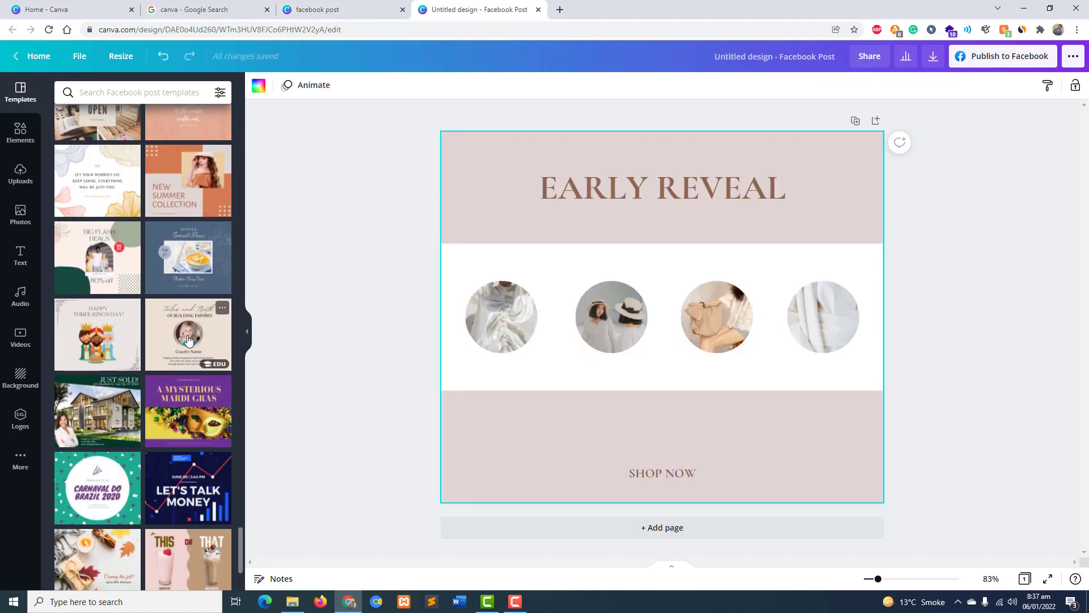
pyautogui.scroll(-3, 176, 340)
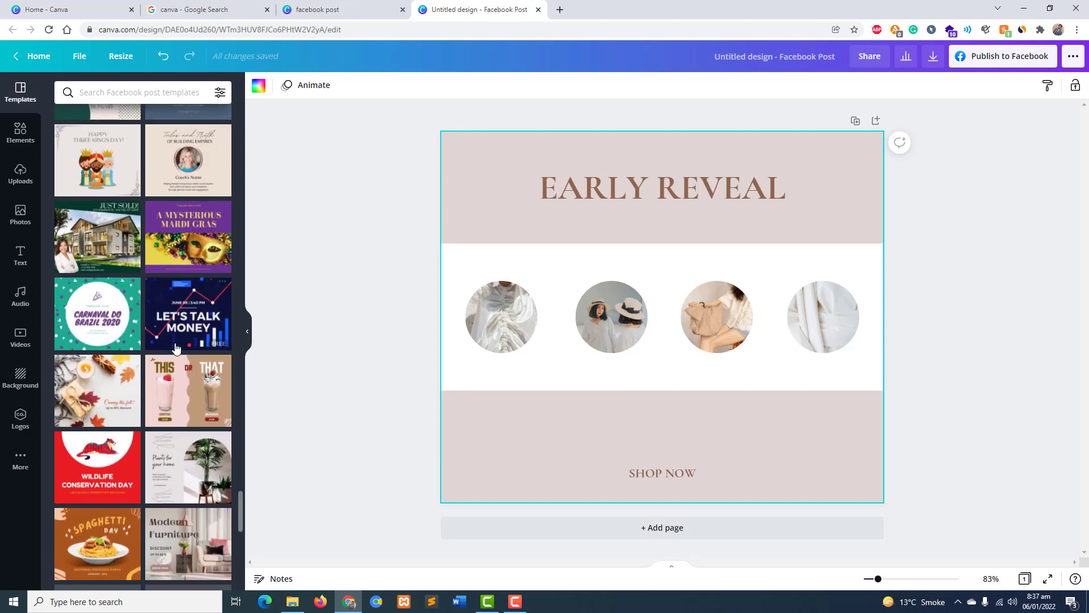
pyautogui.scroll(-3, 126, 345)
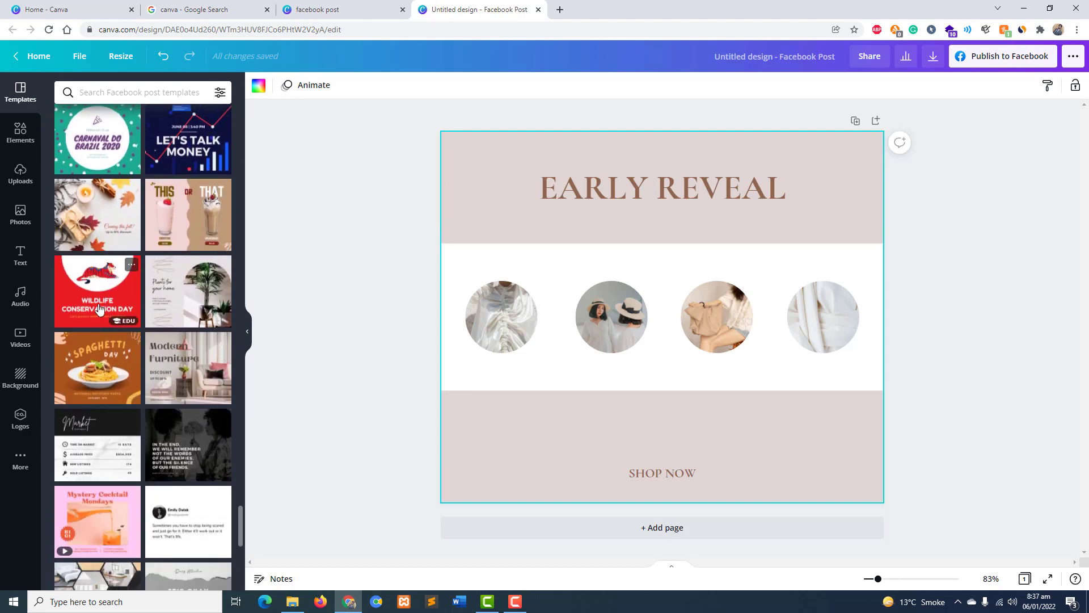
pyautogui.scroll(-1, 110, 316)
pyautogui.scroll(-8, 110, 315)
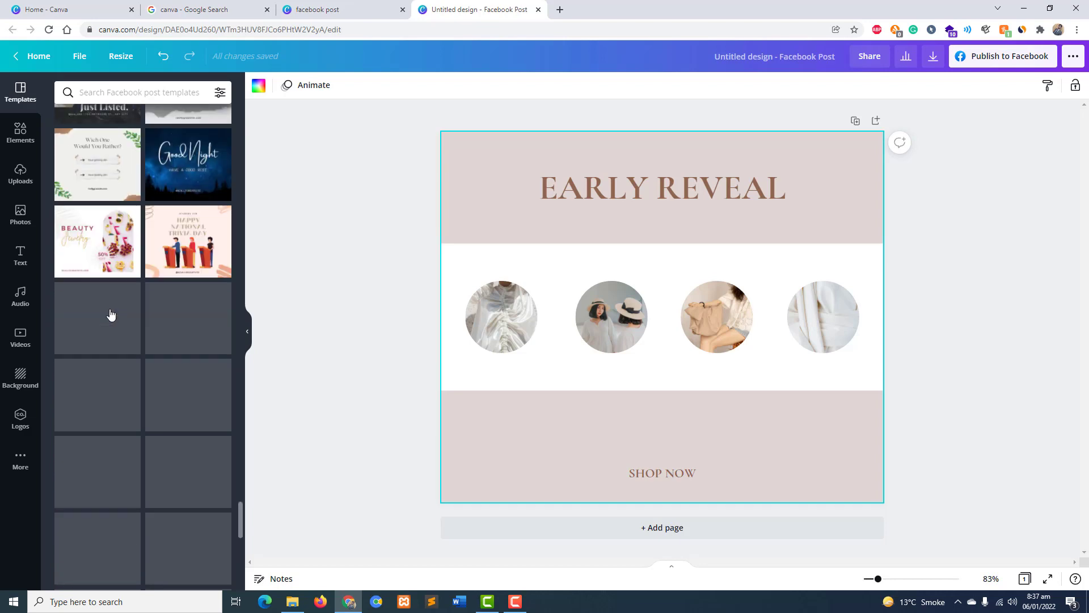
pyautogui.scroll(3, 110, 315)
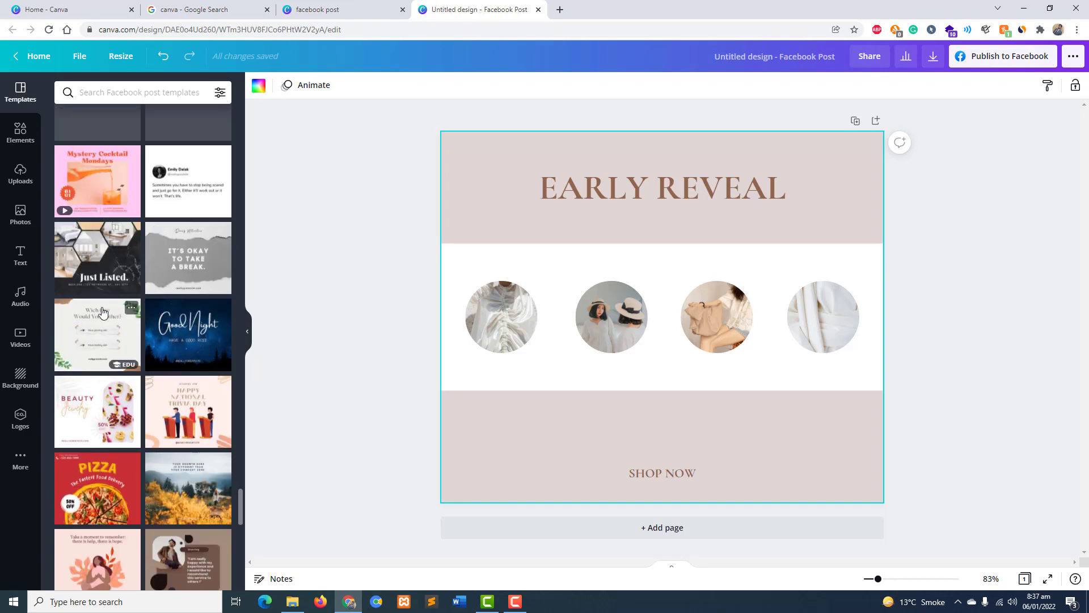
pyautogui.click(97, 261)
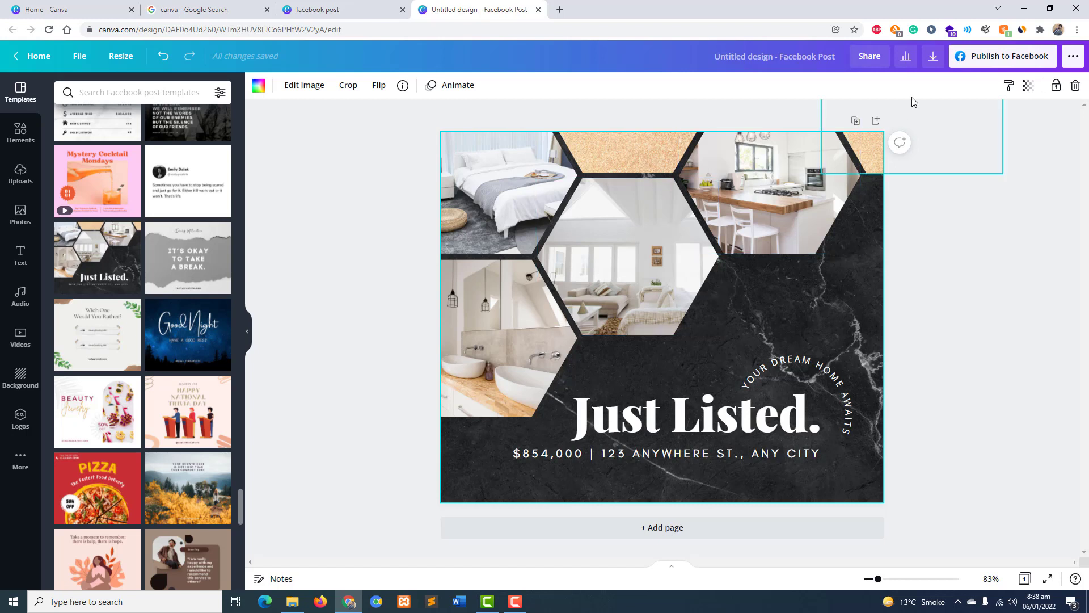
# - Select individual parts of the Just Listed design on the page to examine how the template is built
pyautogui.click(1014, 114)
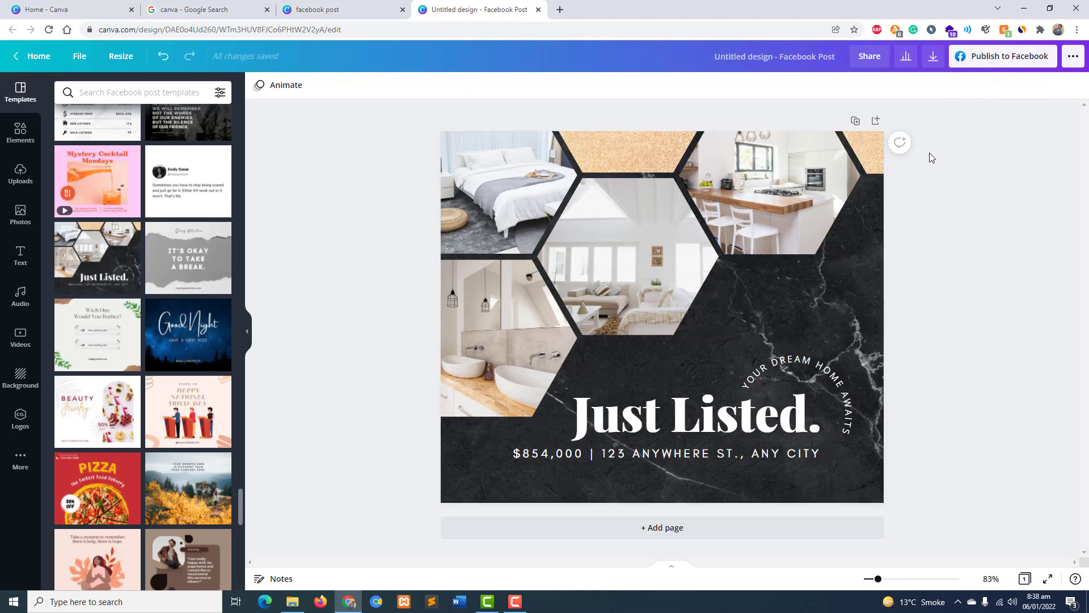
pyautogui.click(792, 221)
pyautogui.click(811, 363)
pyautogui.click(808, 299)
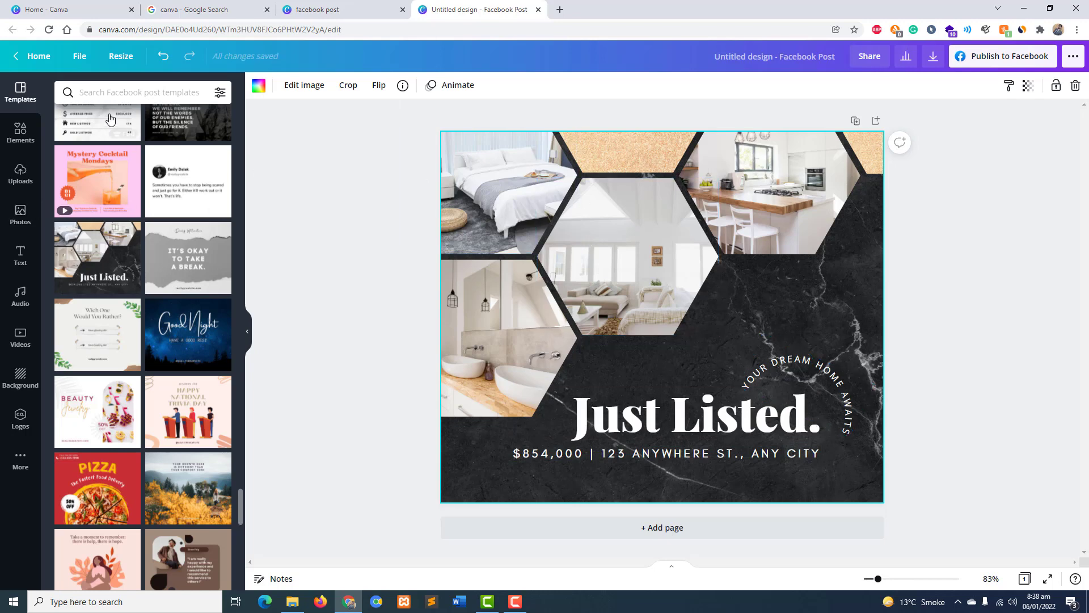
# - Search the Facebook post templates for the suggested term "cartoons"
pyautogui.click(121, 92)
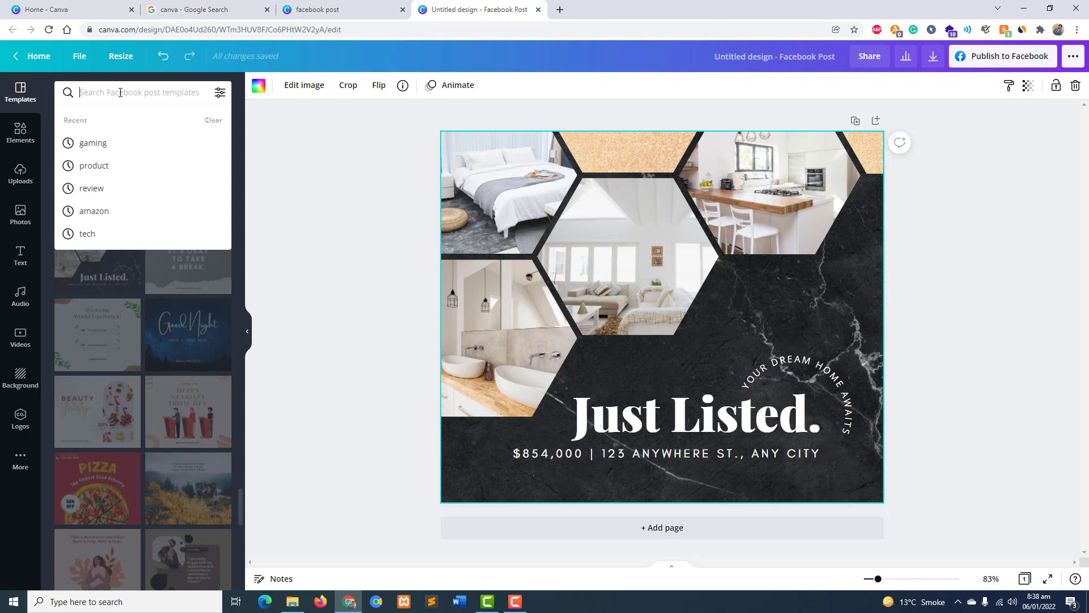
pyautogui.write('caro')
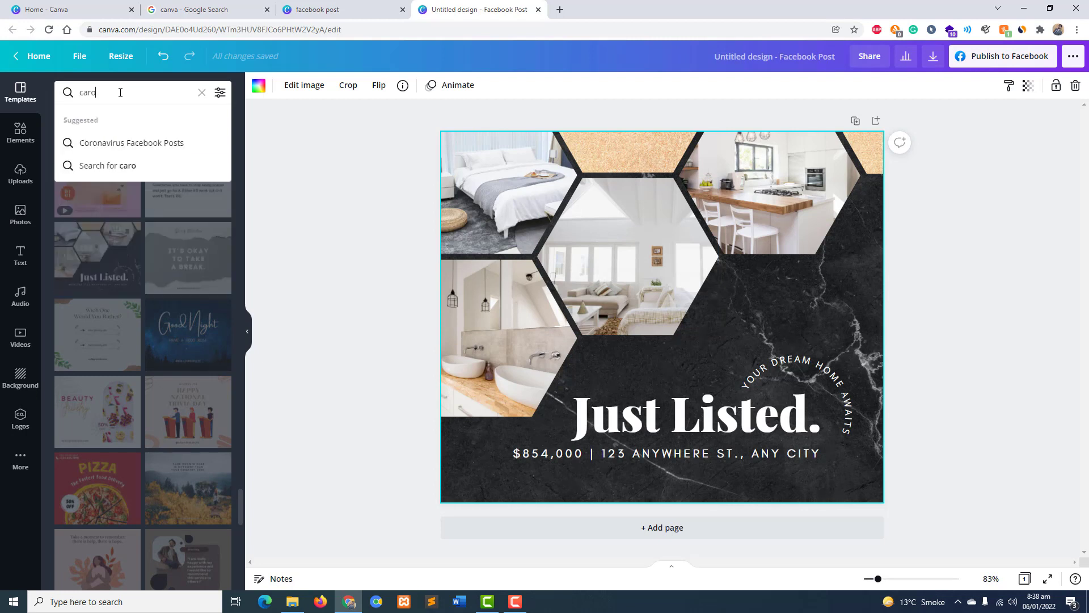
pyautogui.press('BackSpace')
pyautogui.write('toon')
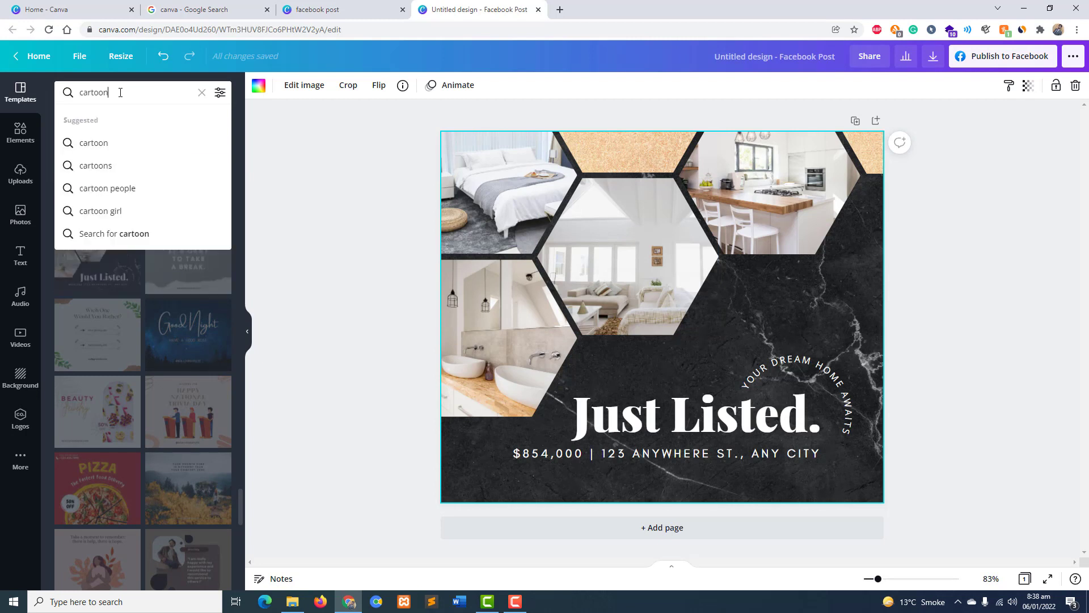
pyautogui.click(100, 159)
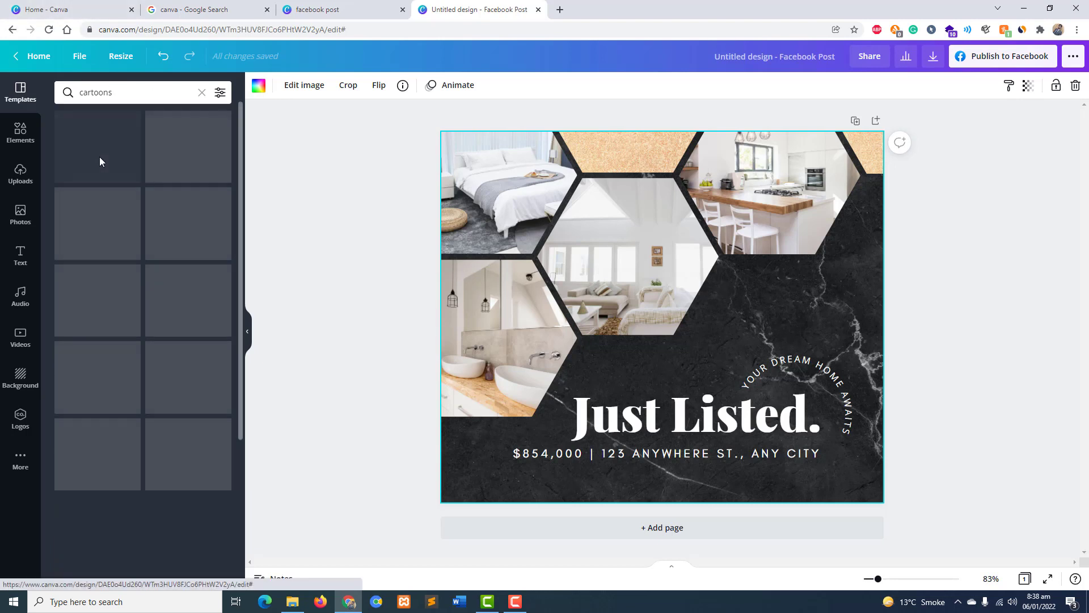